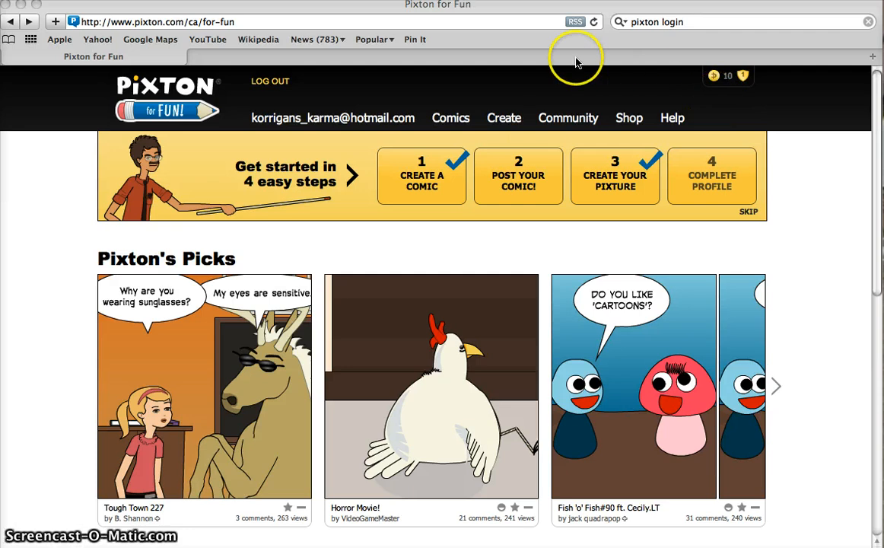
Step: Create a new comic in The Classic format with the layout of three equal panels
{"action": "left_click", "coordinate": [501, 122]}
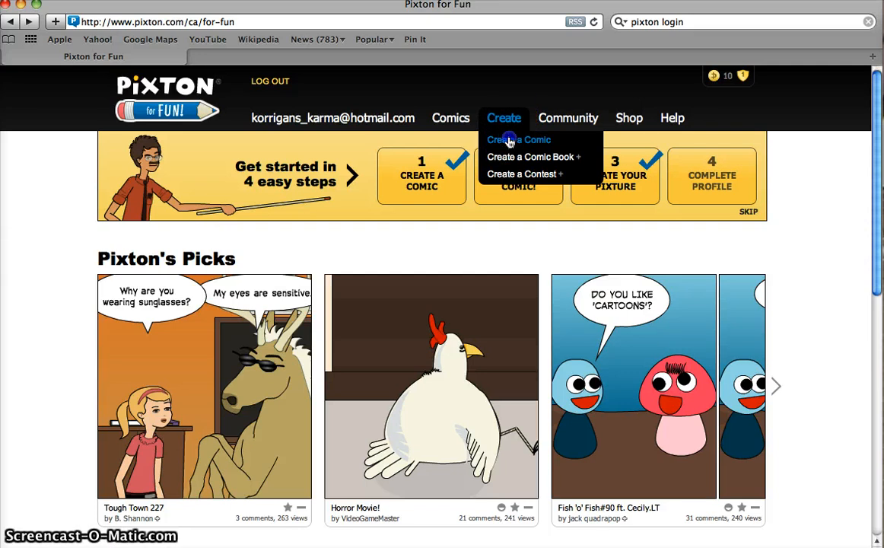
{"action": "left_click", "coordinate": [509, 141]}
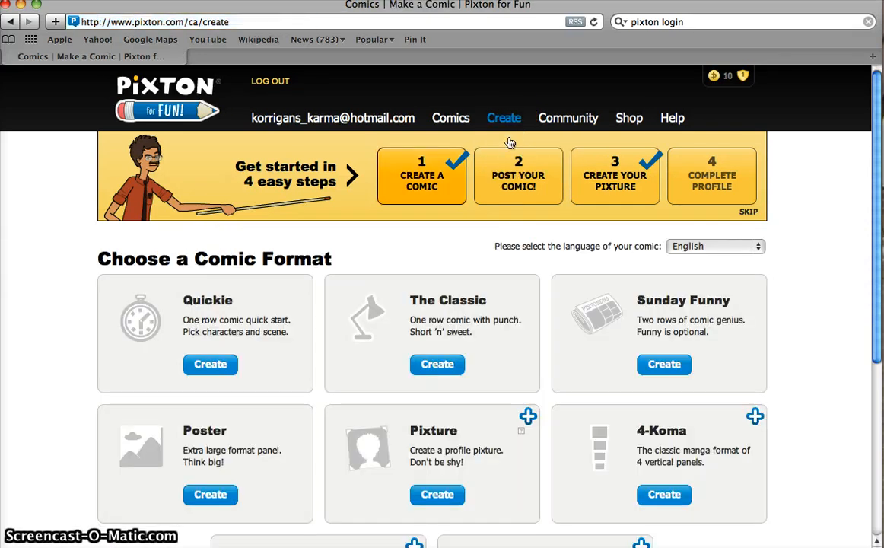
{"action": "scroll", "coordinate": [63, 303], "scroll_direction": "down", "scroll_amount": 3}
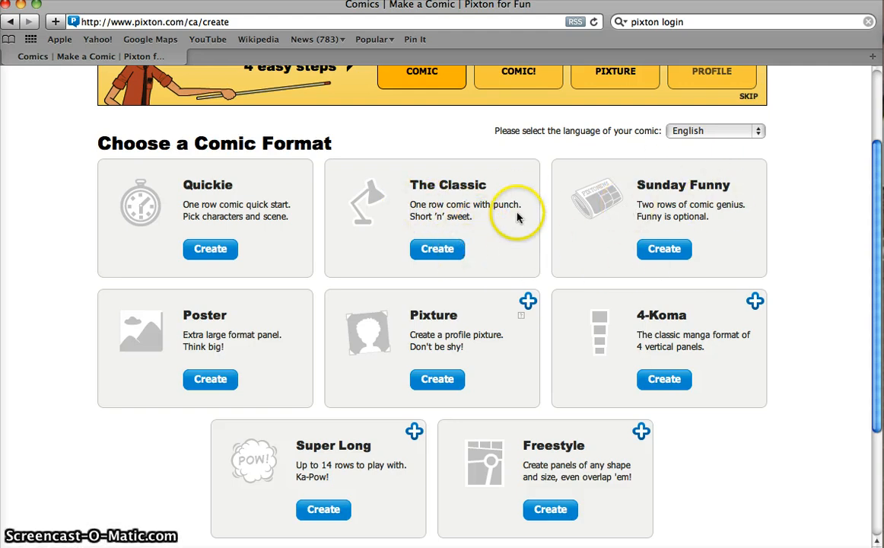
{"action": "left_click", "coordinate": [436, 250]}
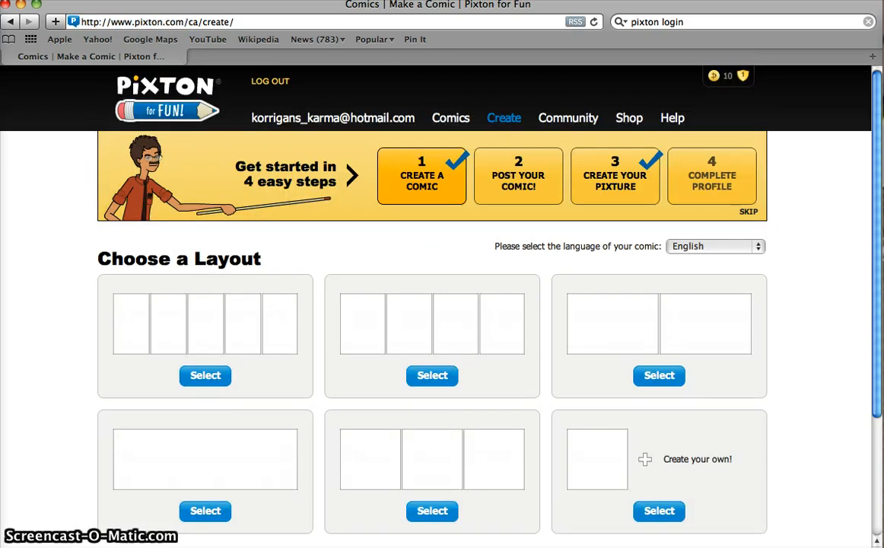
{"action": "scroll", "coordinate": [61, 236], "scroll_direction": "down", "scroll_amount": 3}
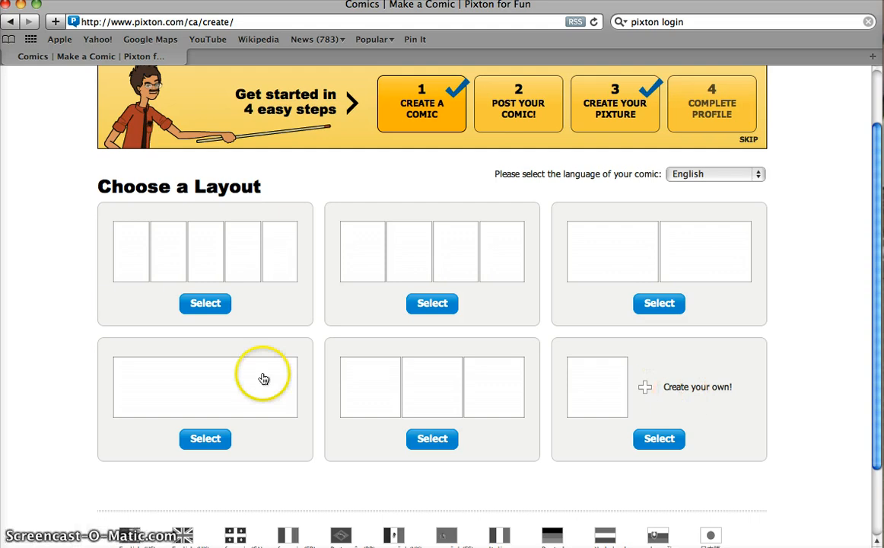
{"action": "left_click", "coordinate": [431, 440]}
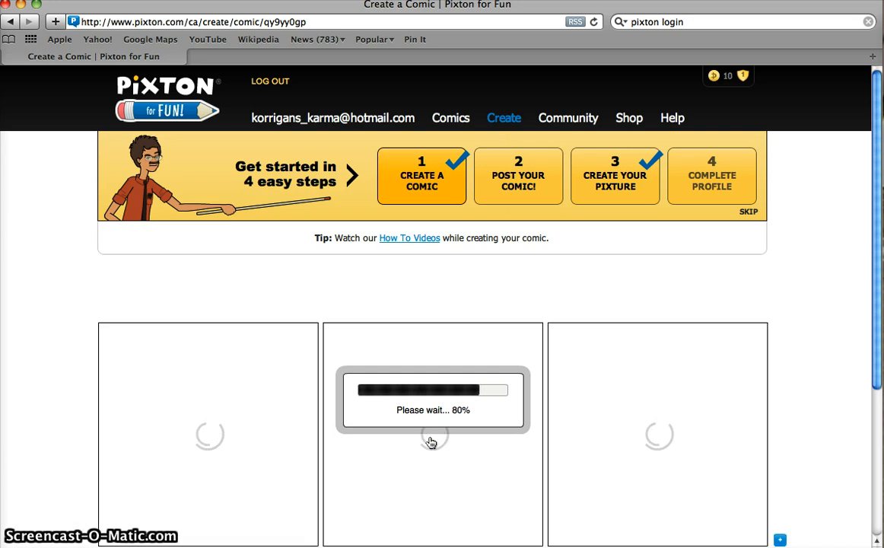
Step: Title the comic "My Title"
{"action": "left_click", "coordinate": [46, 327]}
{"action": "scroll", "coordinate": [45, 329], "scroll_direction": "down", "scroll_amount": 2}
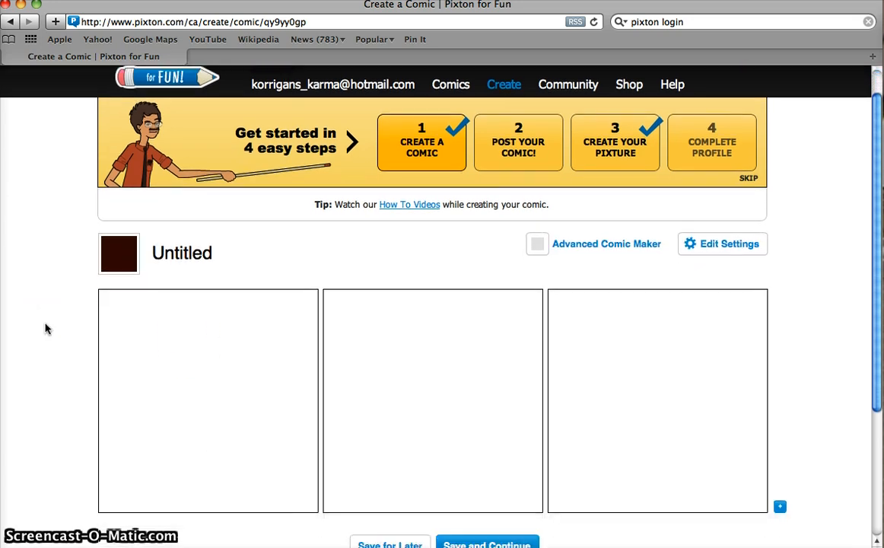
{"action": "scroll", "coordinate": [46, 328], "scroll_direction": "down", "scroll_amount": 2}
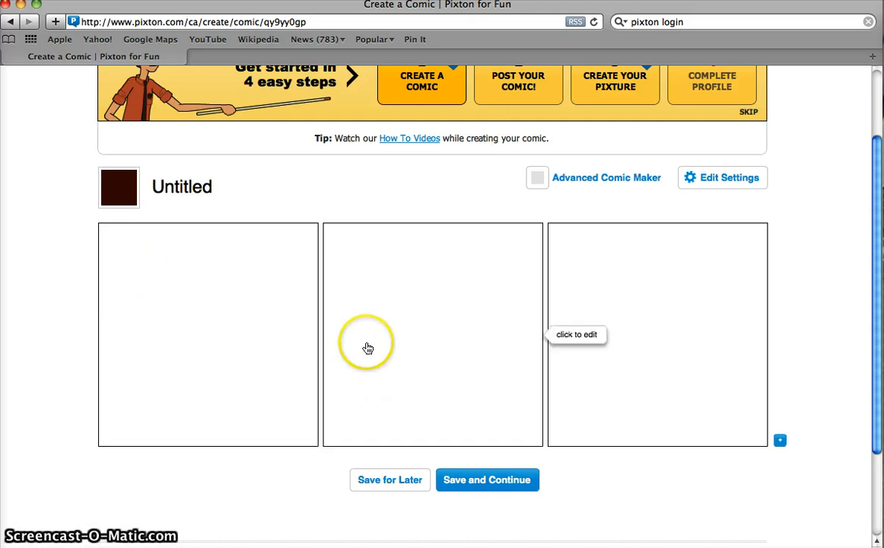
{"action": "left_click", "coordinate": [205, 187]}
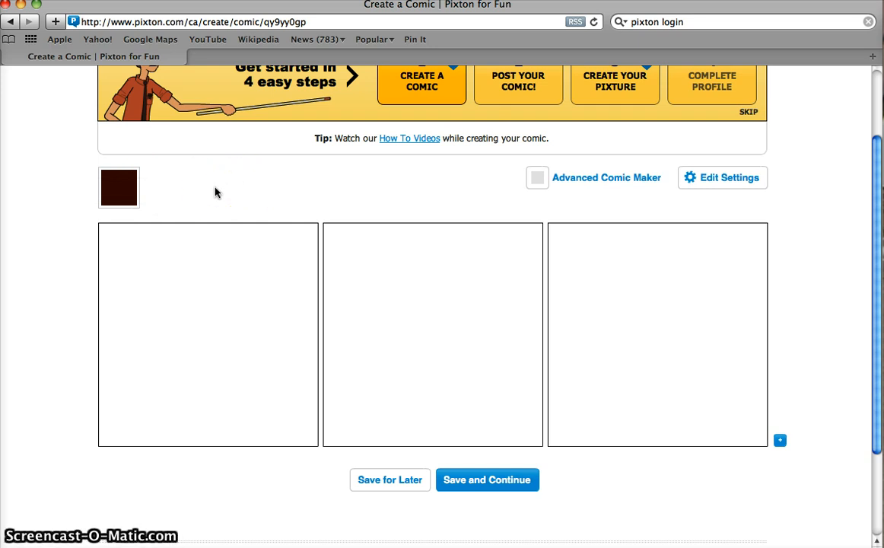
{"action": "type", "text": "My T"}
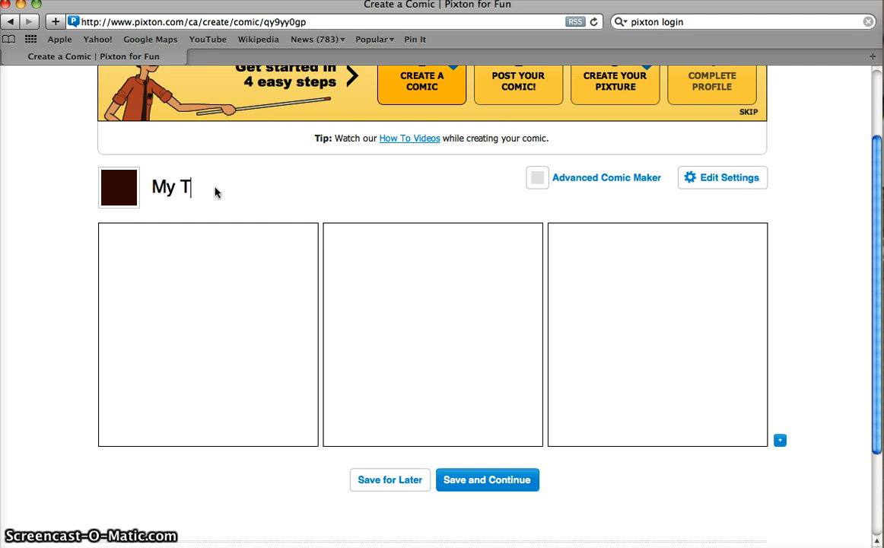
{"action": "type", "text": "itle"}
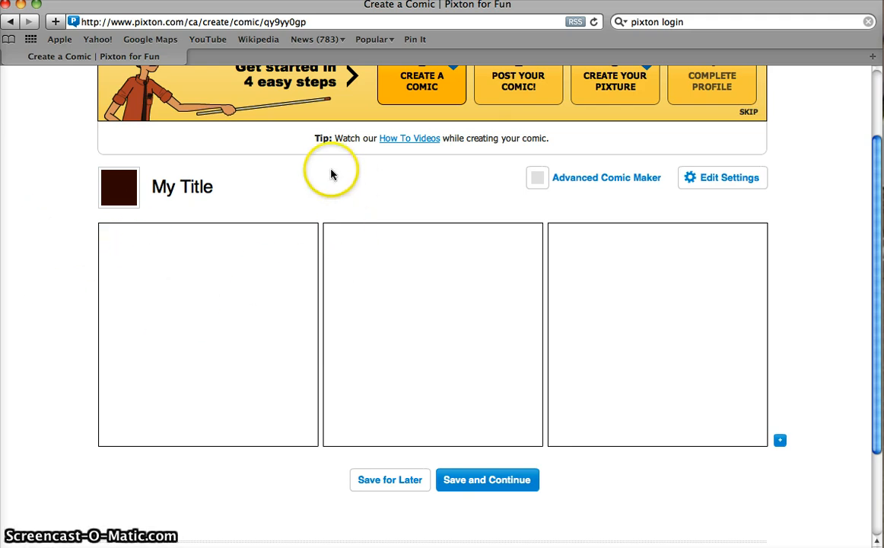
Step: Add the Eiffel Tower preset background to the first panel
{"action": "left_click", "coordinate": [268, 289]}
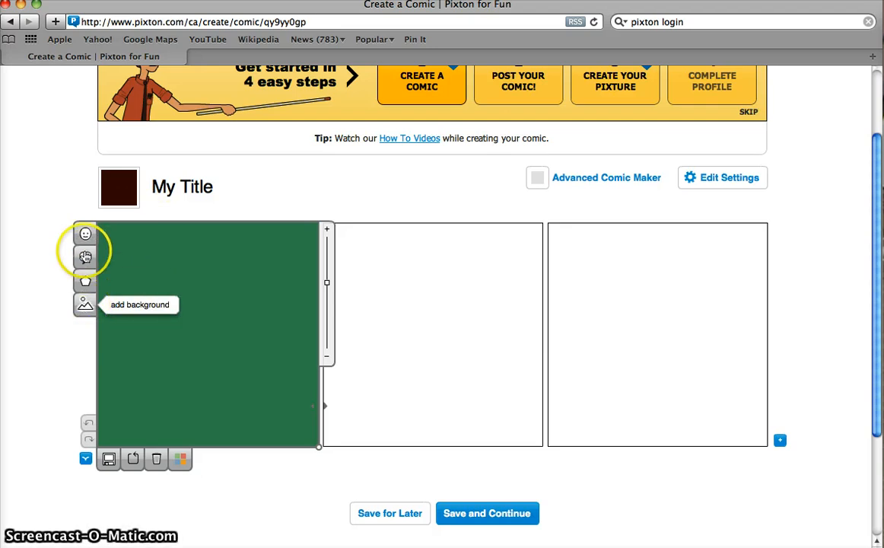
{"action": "left_click", "coordinate": [86, 305]}
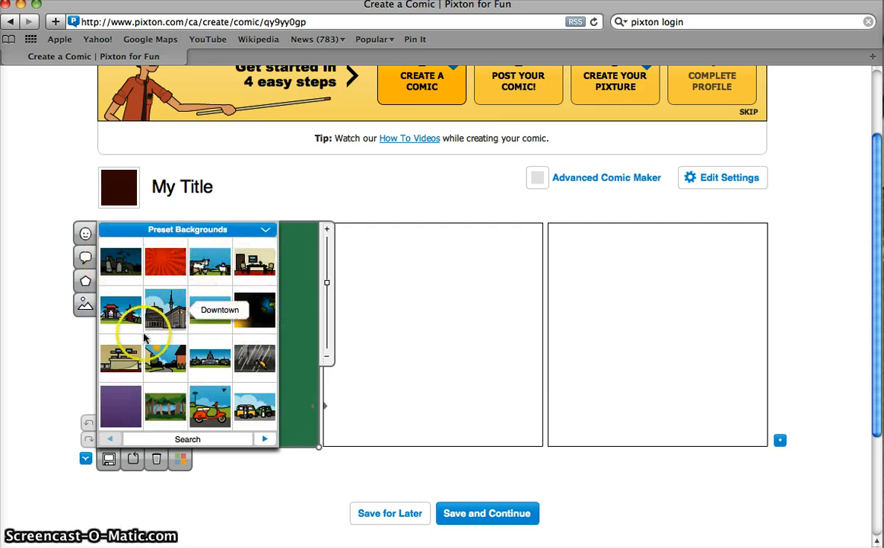
{"action": "left_click", "coordinate": [267, 229]}
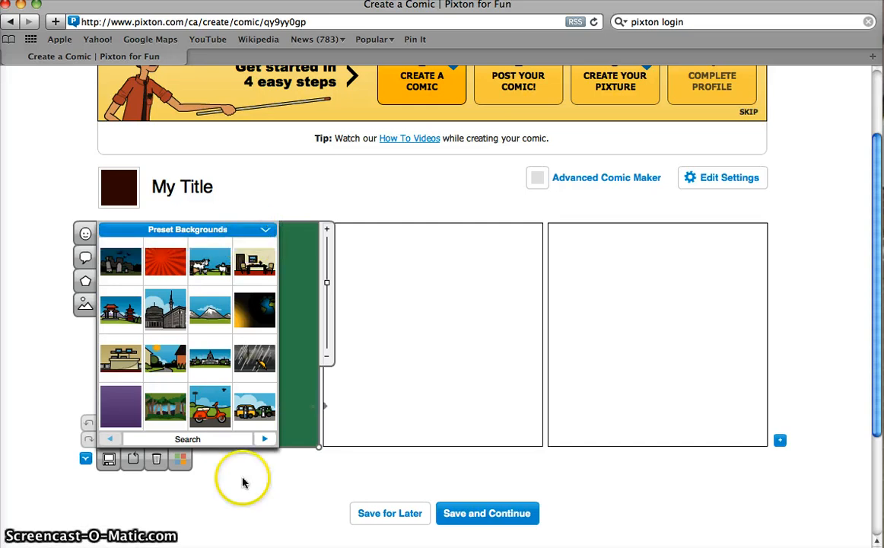
{"action": "left_click", "coordinate": [266, 438]}
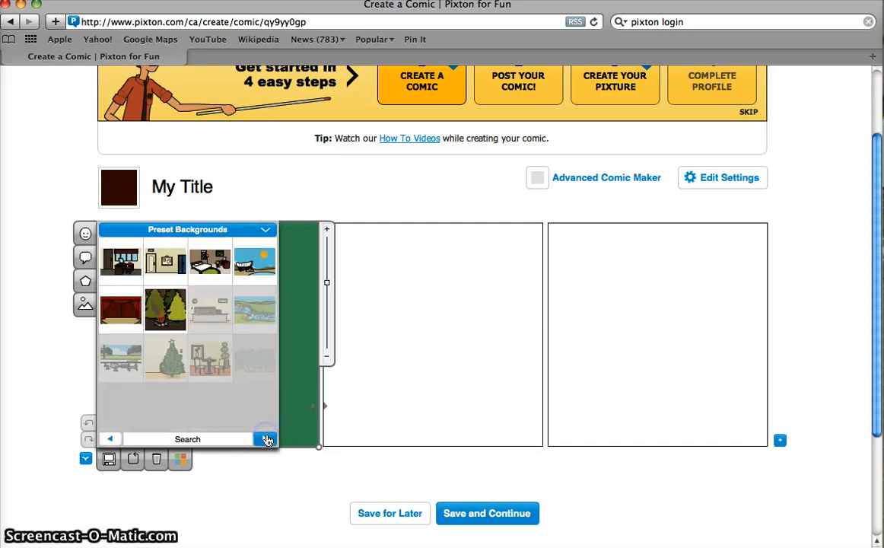
{"action": "left_click", "coordinate": [266, 439]}
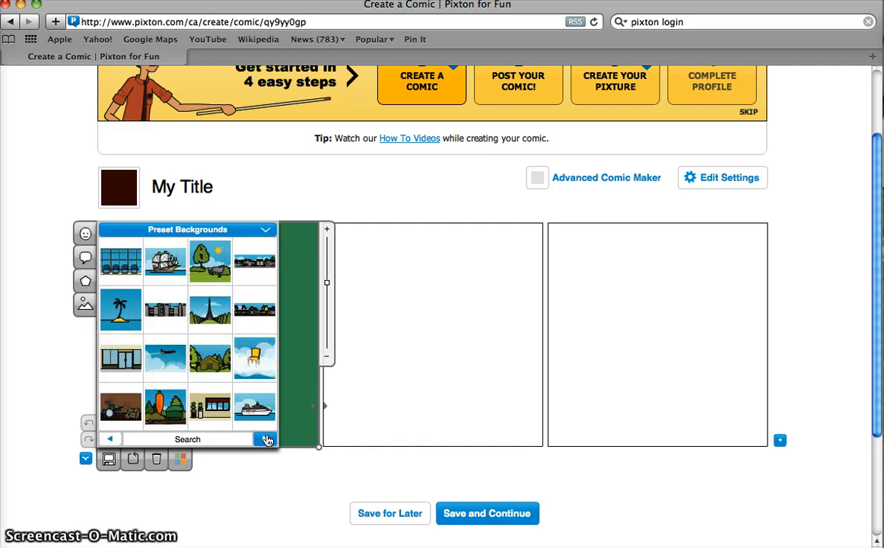
{"action": "left_click", "coordinate": [266, 439]}
{"action": "left_click", "coordinate": [110, 440]}
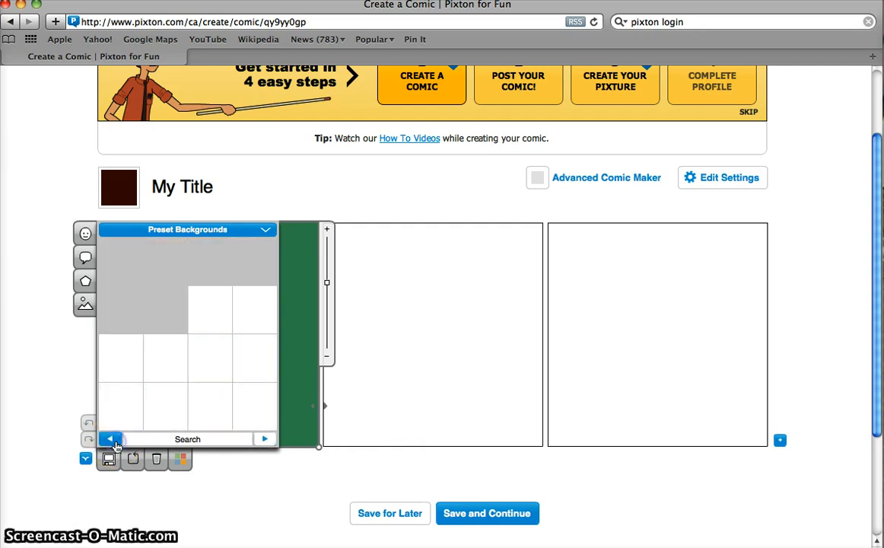
{"action": "left_click", "coordinate": [211, 316]}
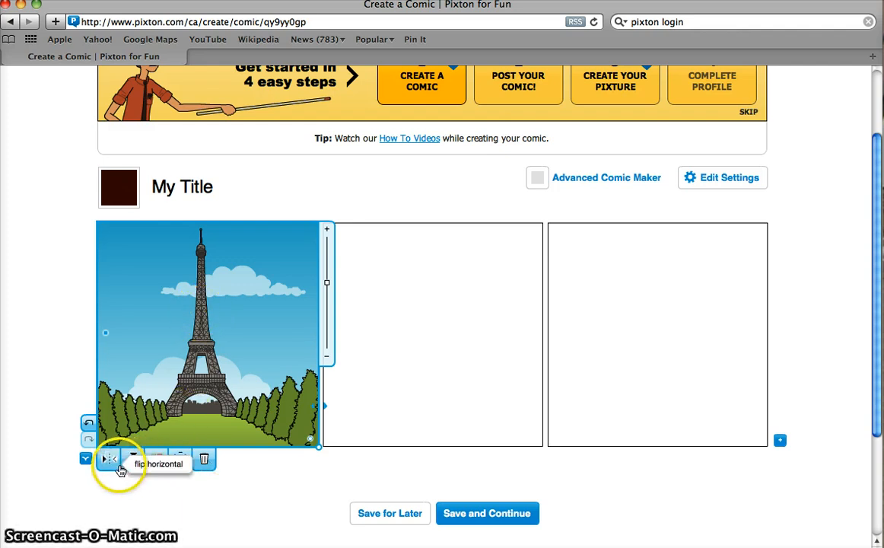
Step: Recolor the Eiffel Tower background with a pale green from the color palette
{"action": "left_click", "coordinate": [157, 460]}
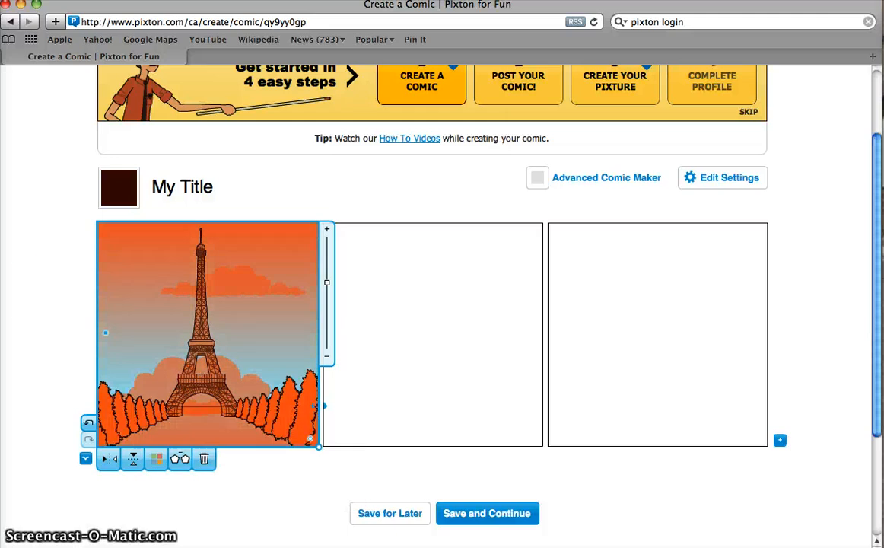
{"action": "left_click", "coordinate": [156, 458]}
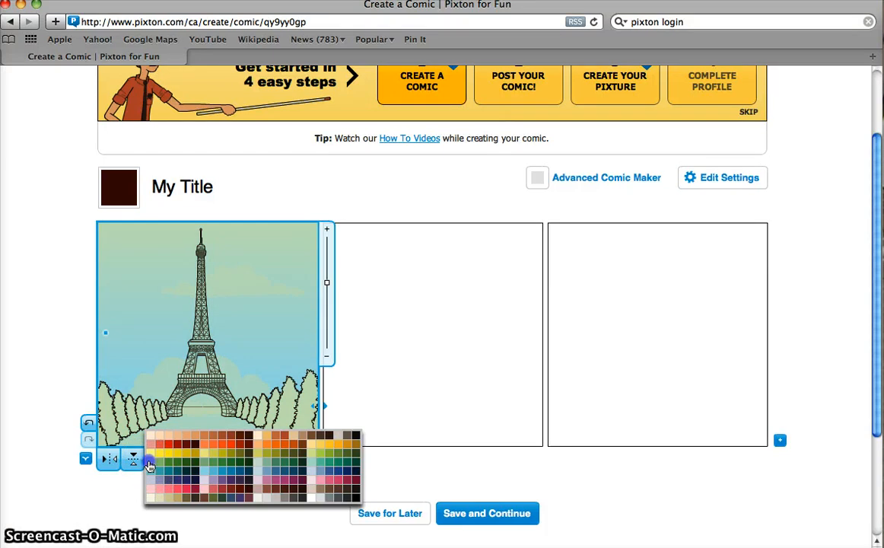
{"action": "left_click", "coordinate": [149, 462]}
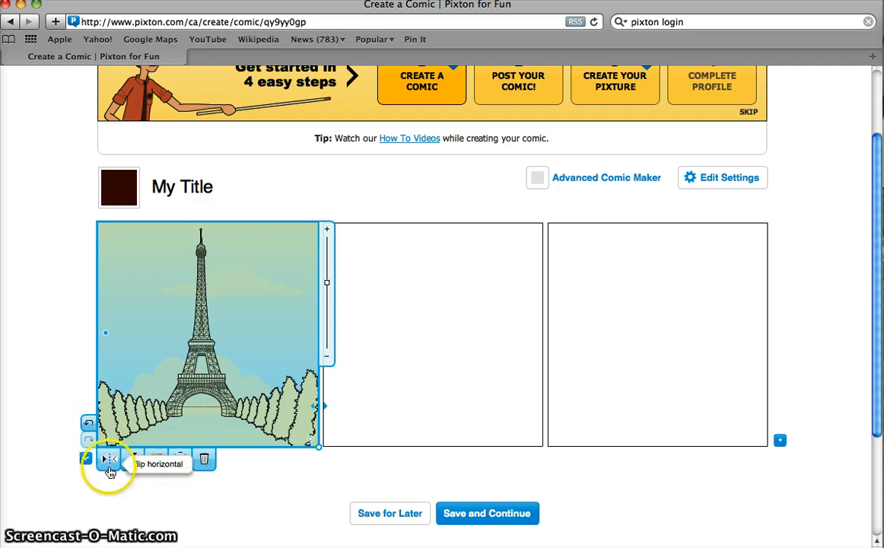
Step: Try flipping the Eiffel Tower background horizontally, ending on its original orientation
{"action": "left_click", "coordinate": [108, 461]}
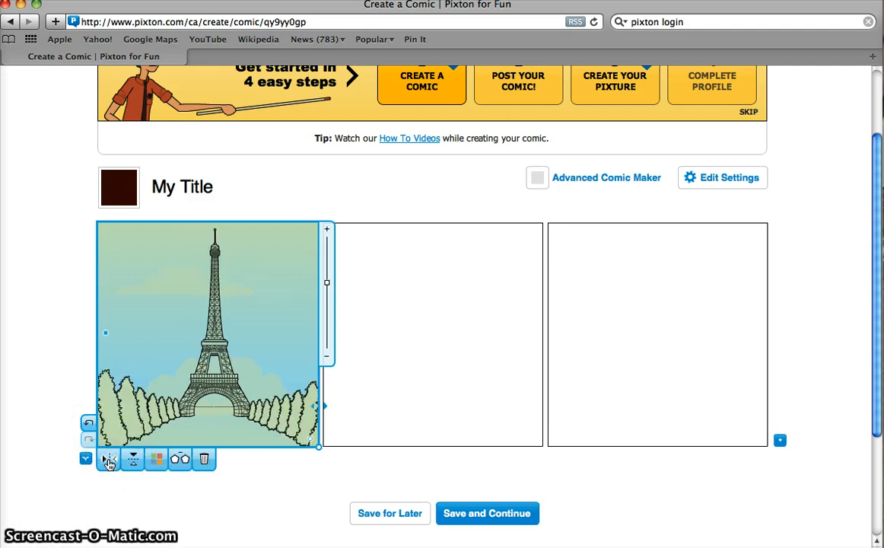
{"action": "left_click", "coordinate": [108, 462]}
{"action": "left_click", "coordinate": [108, 462]}
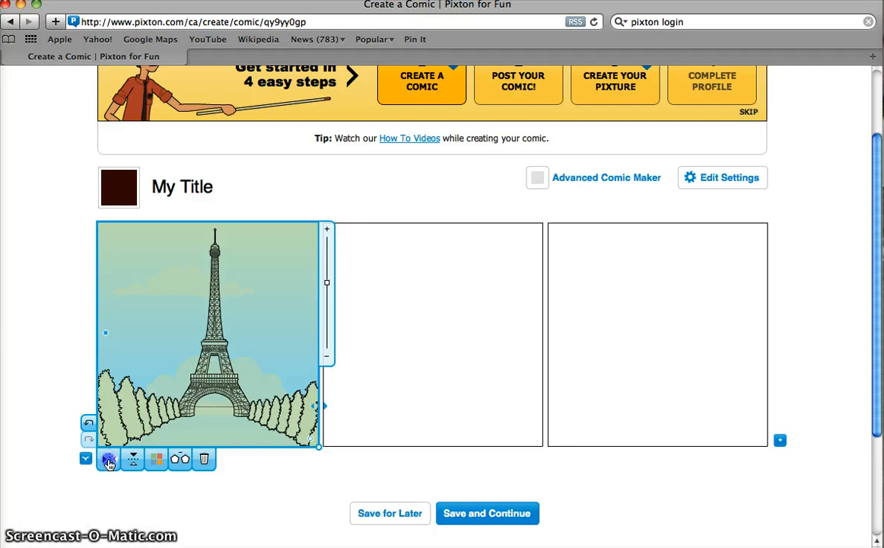
{"action": "left_click", "coordinate": [108, 462]}
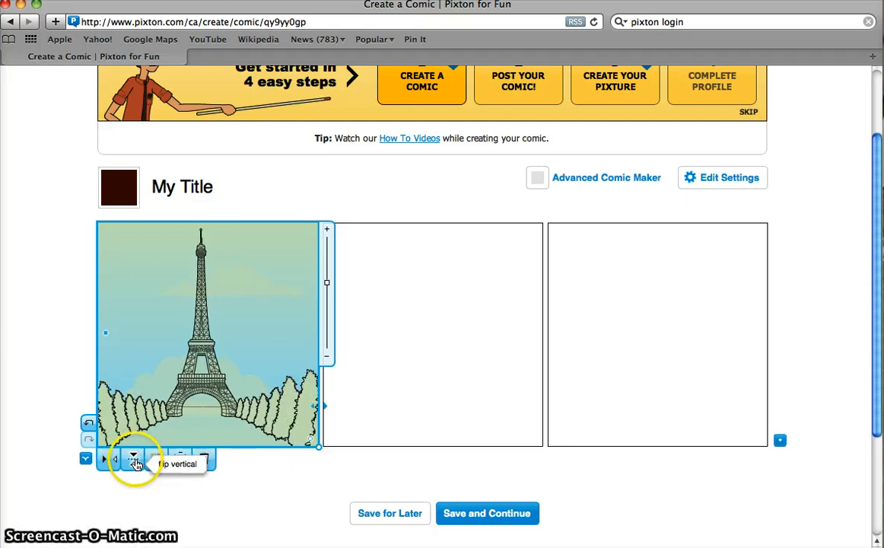
Step: Try flipping the Eiffel Tower background vertically, ending with the tower upright
{"action": "left_click", "coordinate": [135, 460]}
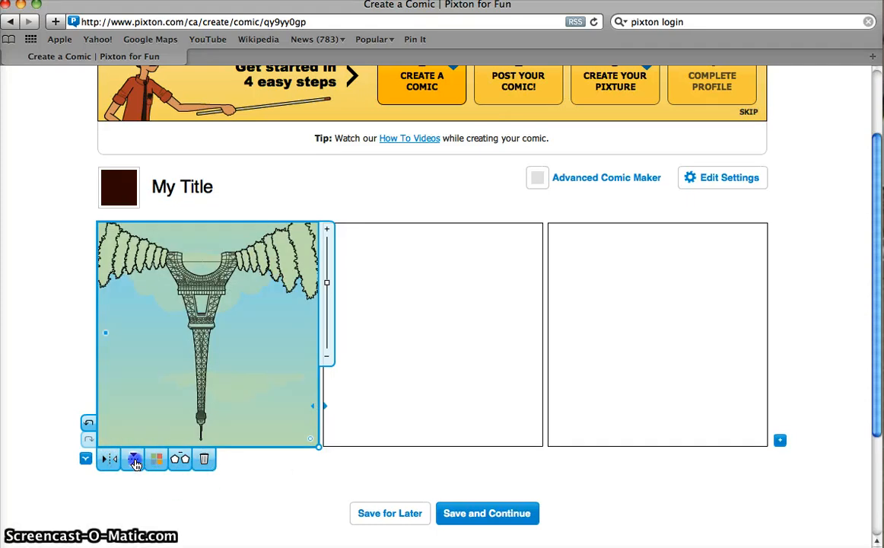
{"action": "left_click", "coordinate": [135, 462]}
{"action": "left_click", "coordinate": [135, 462]}
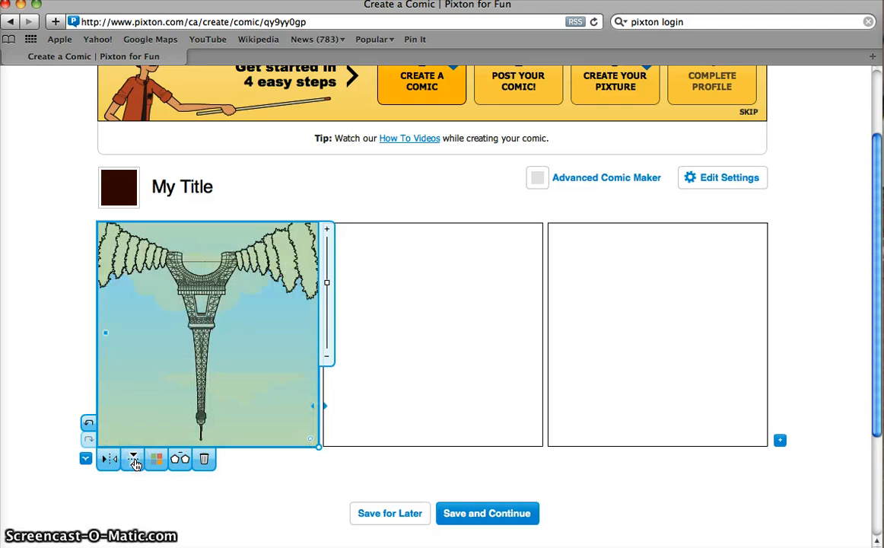
{"action": "left_click", "coordinate": [134, 461]}
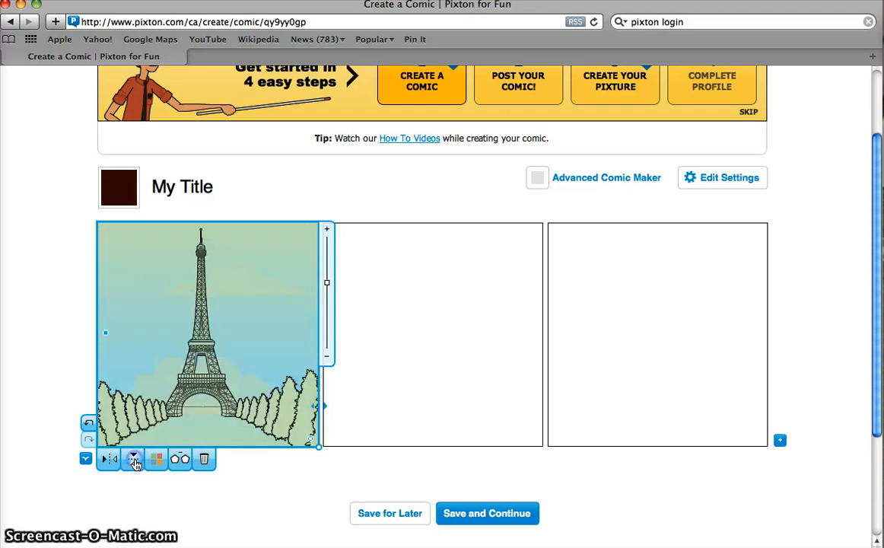
Step: Ungroup the Eiffel Tower background into its separate objects and deselect them
{"action": "left_click", "coordinate": [184, 460]}
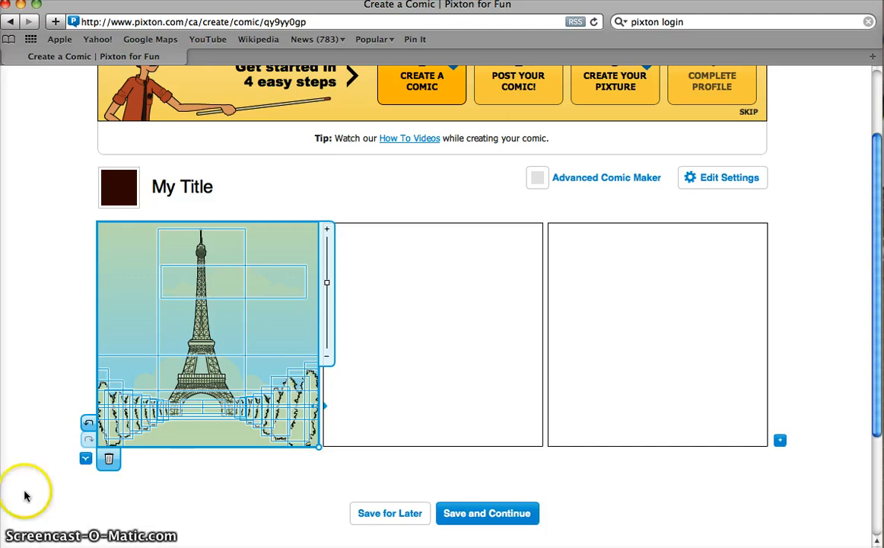
{"action": "left_click", "coordinate": [29, 417]}
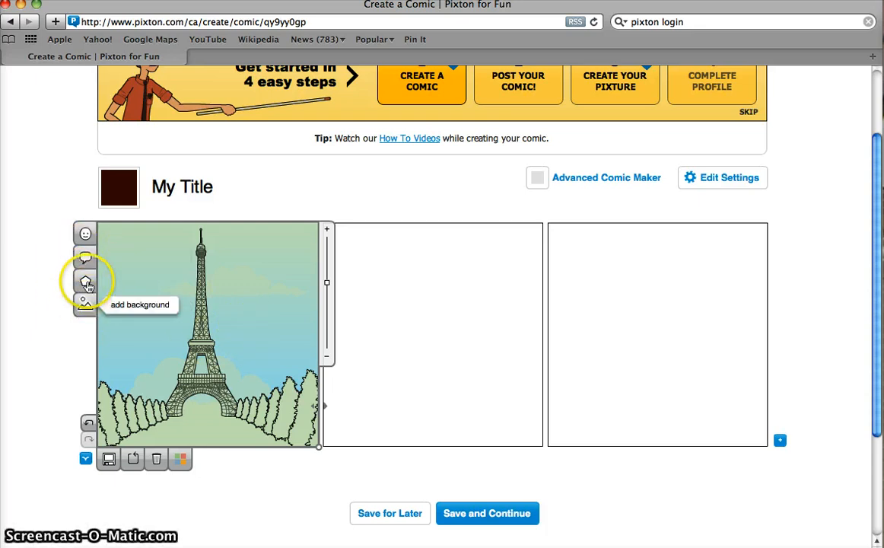
Step: Add the preset boy with curly dark hair and a red shirt to the first panel and place him just right of the Eiffel Tower
{"action": "left_click", "coordinate": [84, 236]}
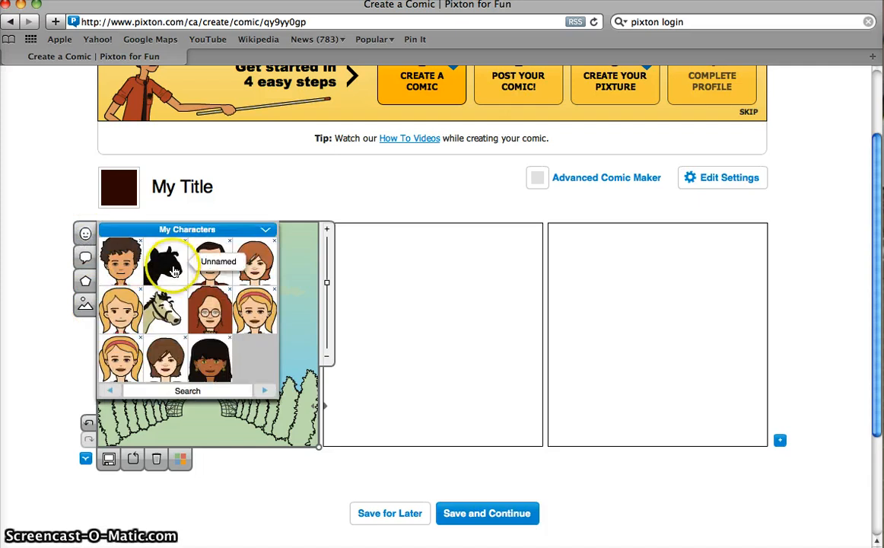
{"action": "mouse_move", "coordinate": [159, 233]}
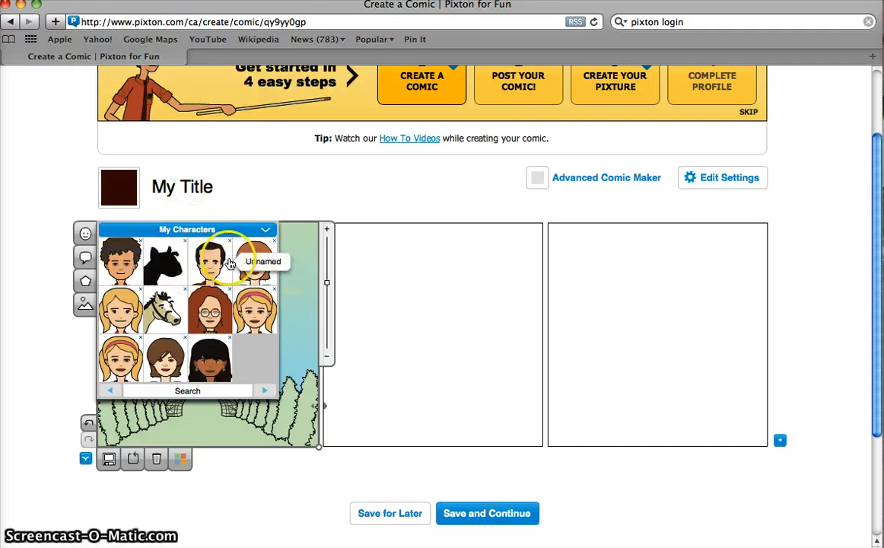
{"action": "mouse_move", "coordinate": [225, 236]}
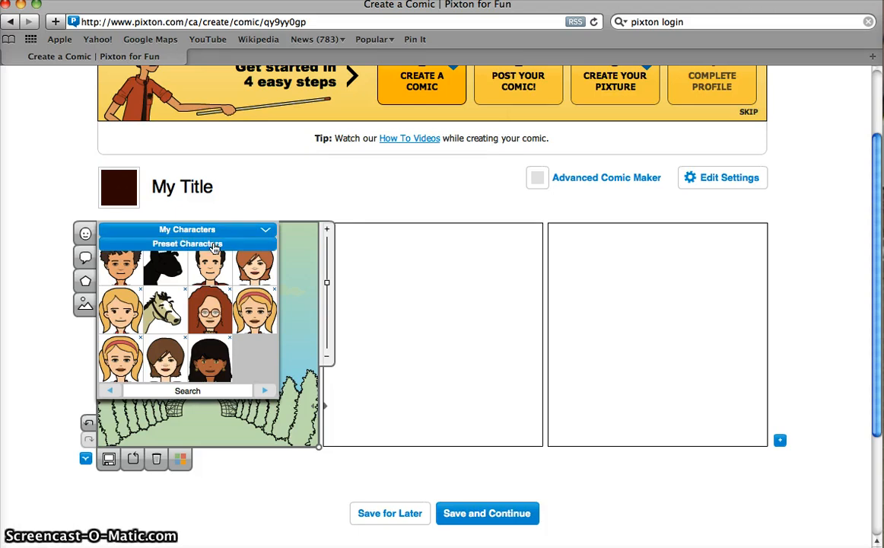
{"action": "left_click", "coordinate": [214, 245]}
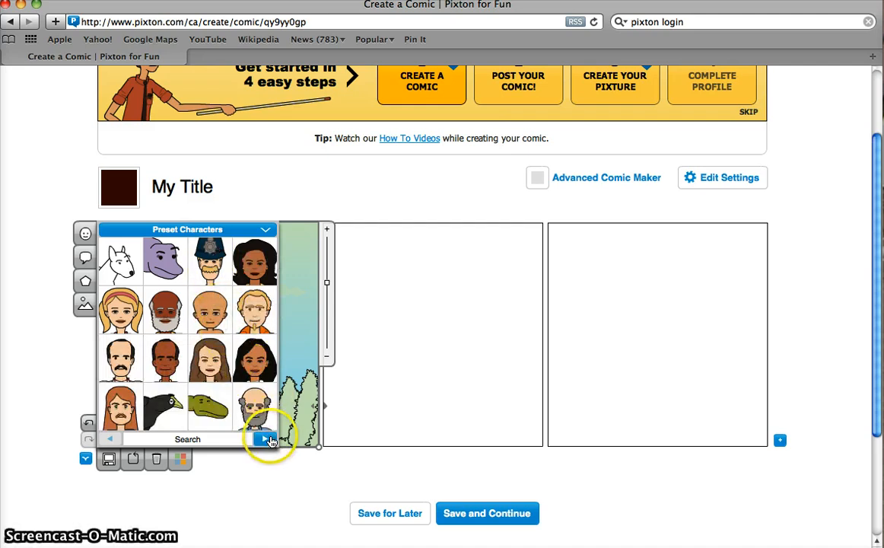
{"action": "left_click", "coordinate": [267, 439]}
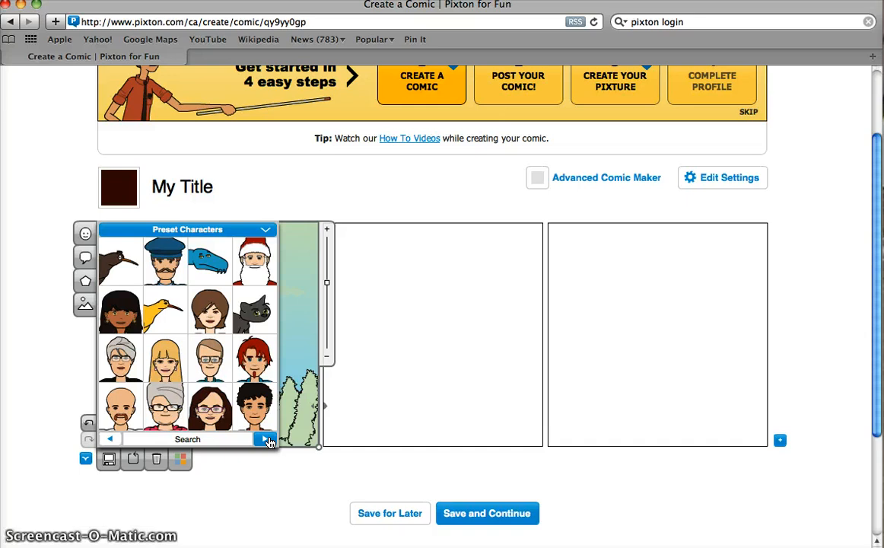
{"action": "left_click", "coordinate": [266, 440]}
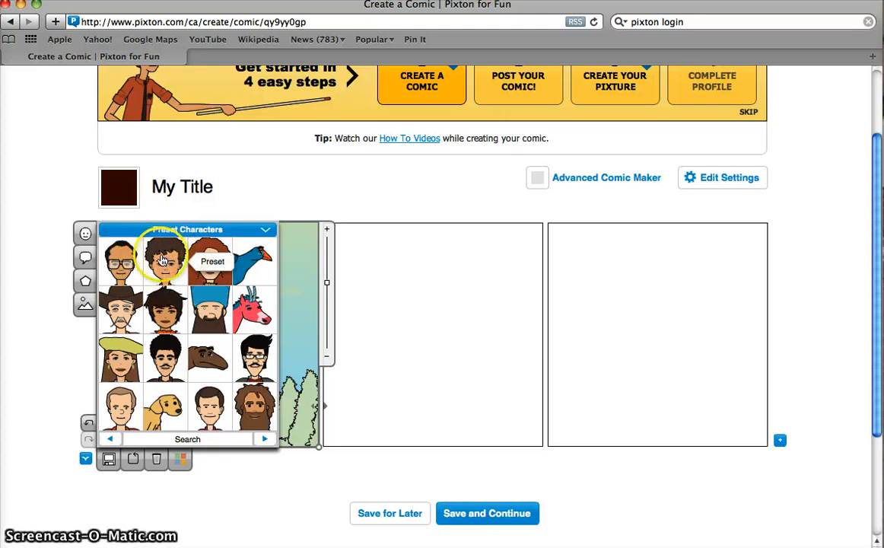
{"action": "left_click", "coordinate": [111, 440]}
{"action": "left_click", "coordinate": [111, 441]}
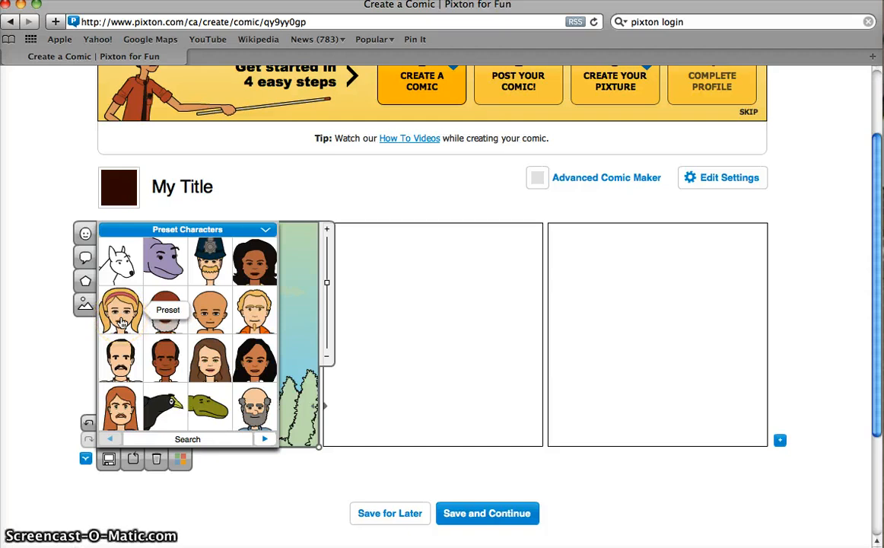
{"action": "left_click", "coordinate": [264, 440]}
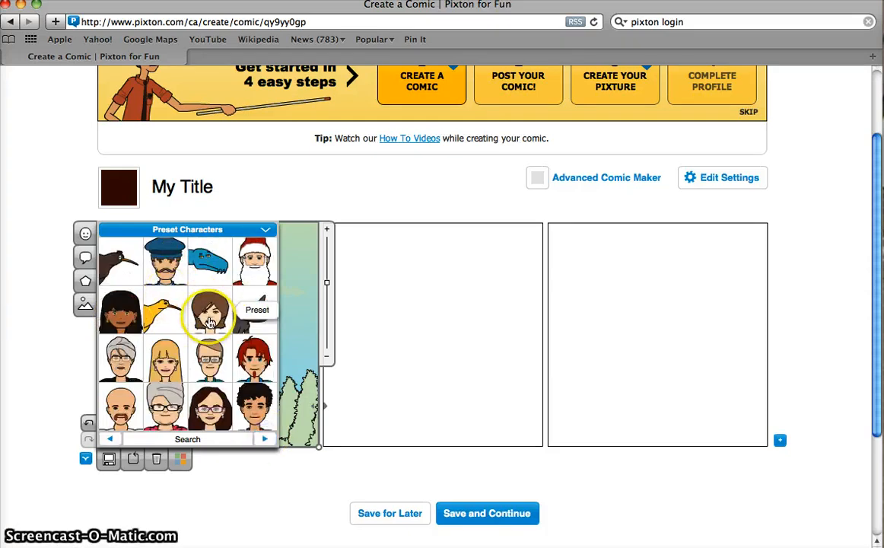
{"action": "left_click", "coordinate": [264, 441]}
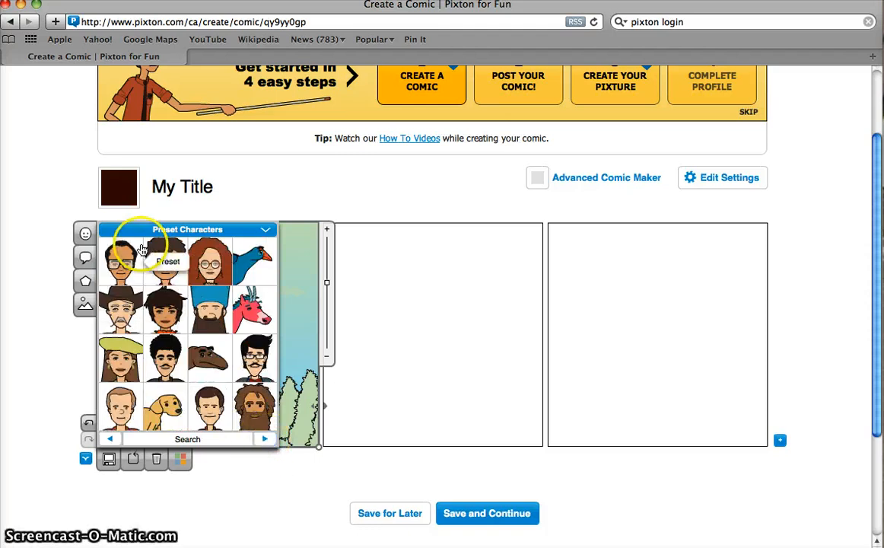
{"action": "left_click", "coordinate": [163, 255]}
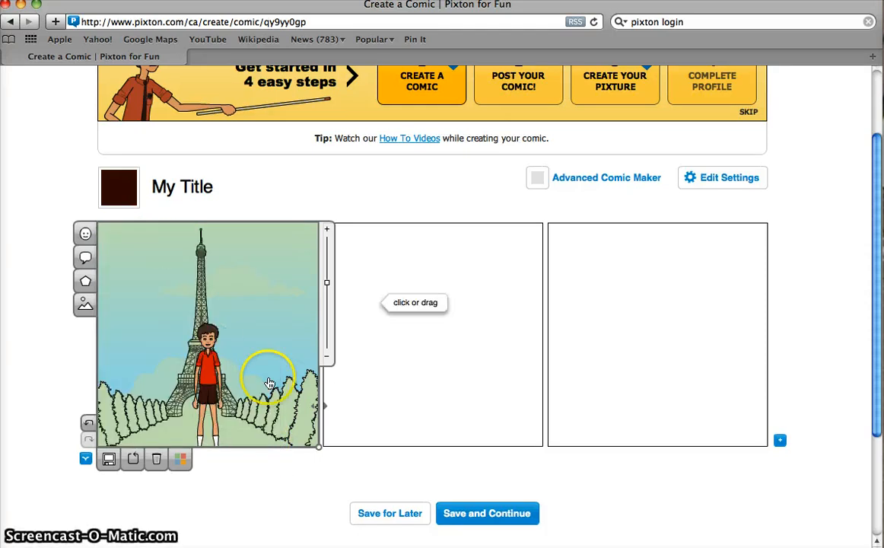
{"action": "left_click_drag", "start_coordinate": [217, 358], "coordinate": [254, 347]}
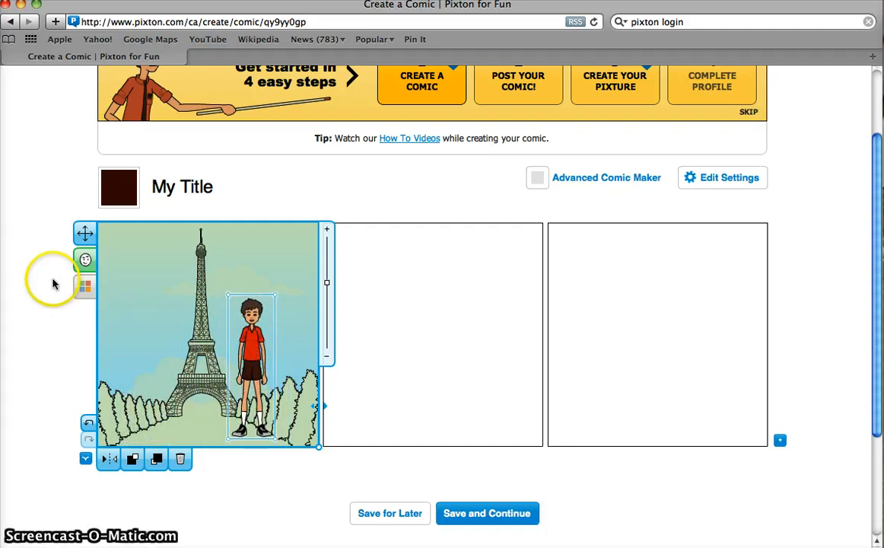
Step: Recolor the boy's hair pinkish red and his shirt yellow
{"action": "left_click", "coordinate": [83, 286]}
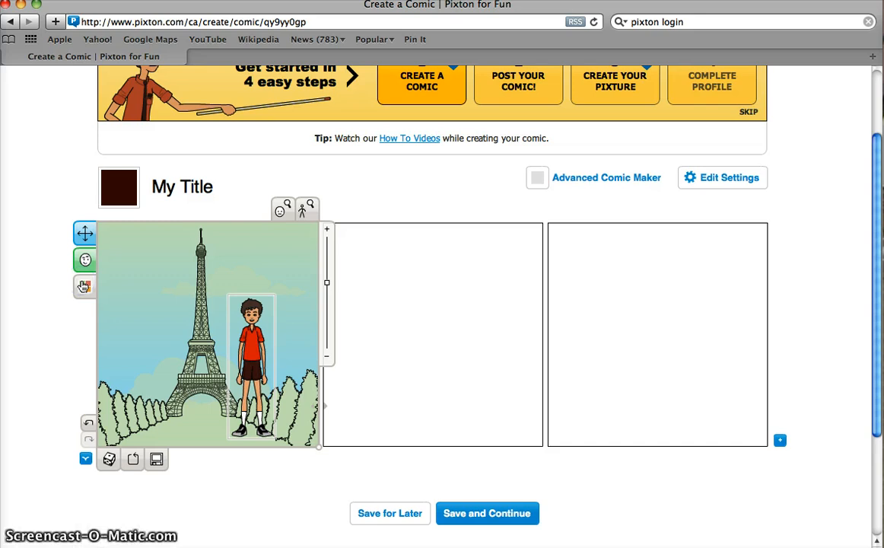
{"action": "left_click", "coordinate": [255, 309]}
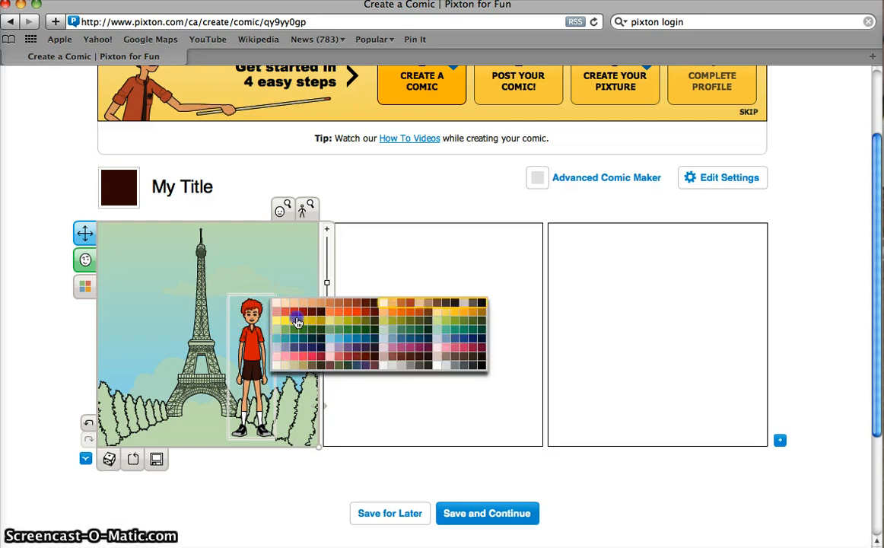
{"action": "left_click", "coordinate": [313, 359]}
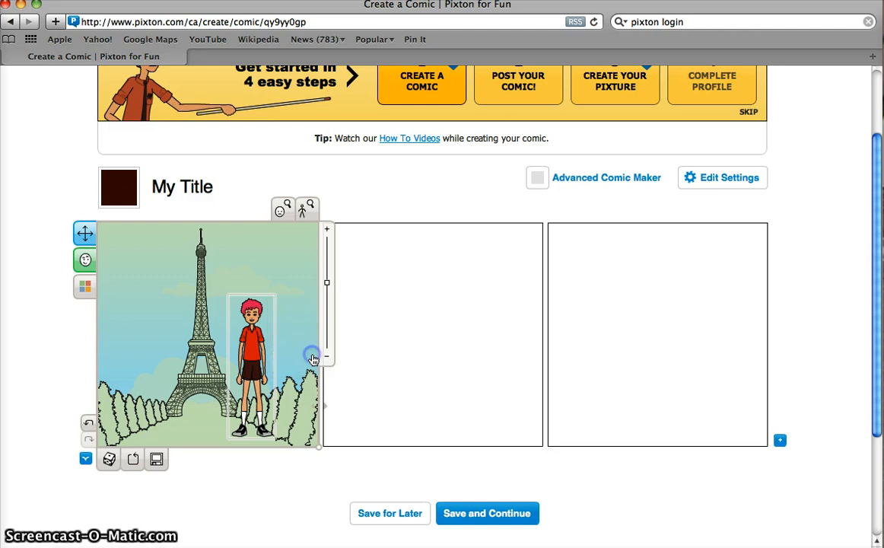
{"action": "left_click", "coordinate": [252, 347]}
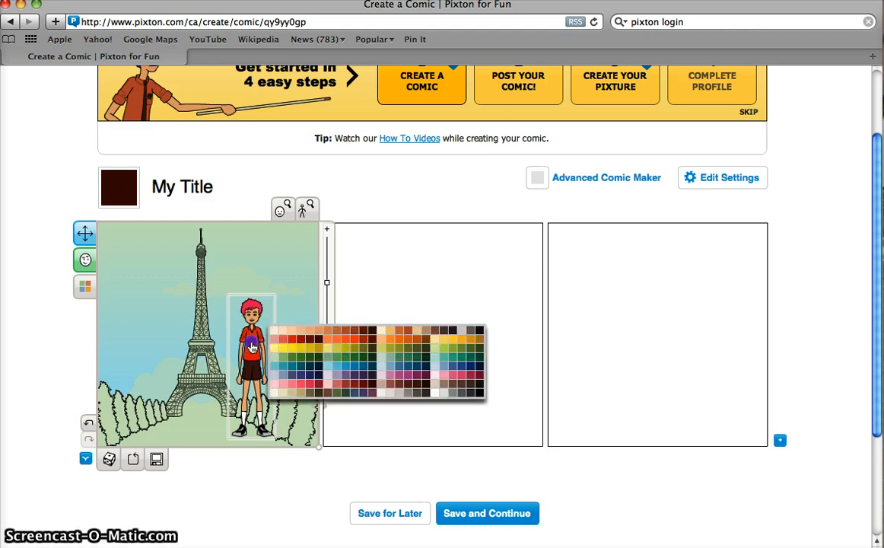
{"action": "left_click", "coordinate": [299, 352]}
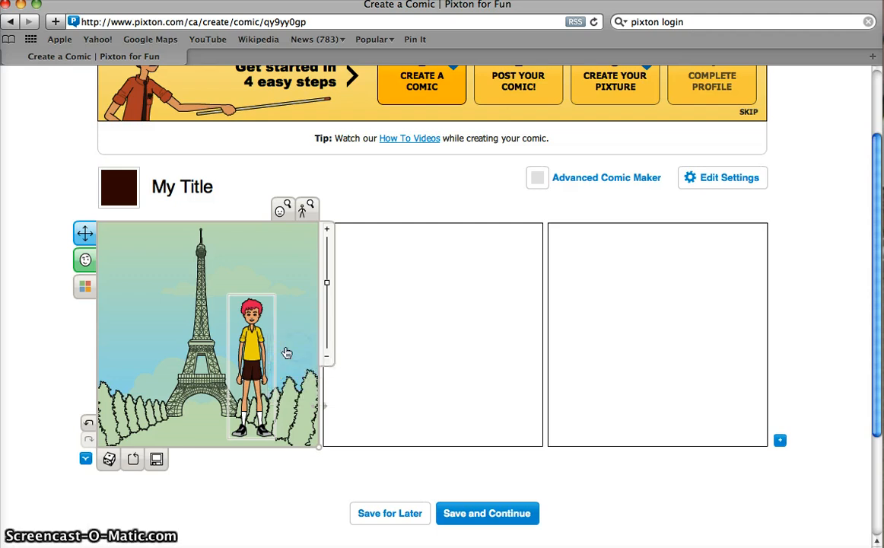
Step: Recolor the boy's shorts dark green and his shoes pale pink
{"action": "left_click", "coordinate": [256, 373]}
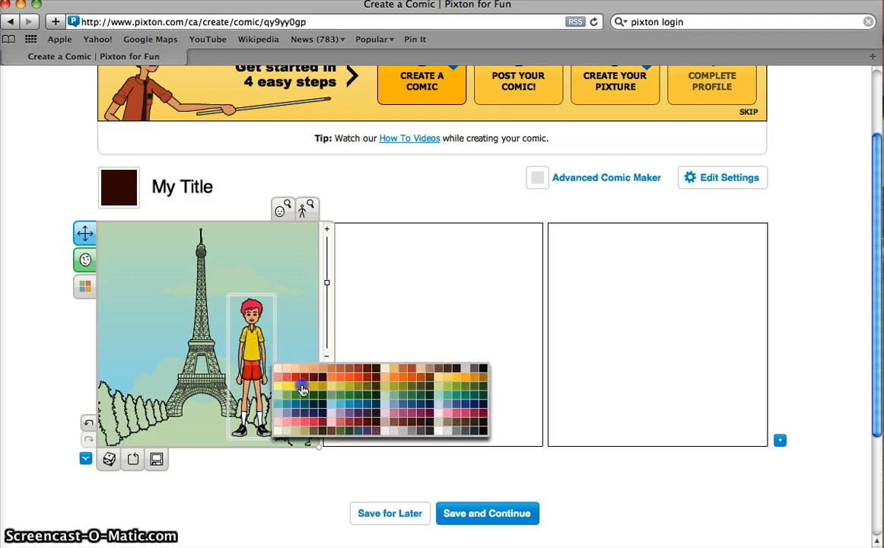
{"action": "left_click", "coordinate": [315, 399]}
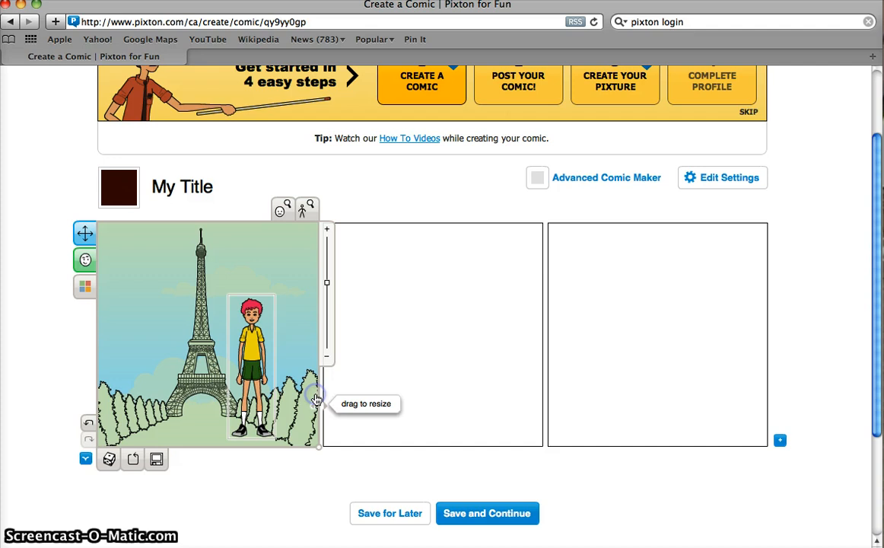
{"action": "left_click", "coordinate": [241, 434]}
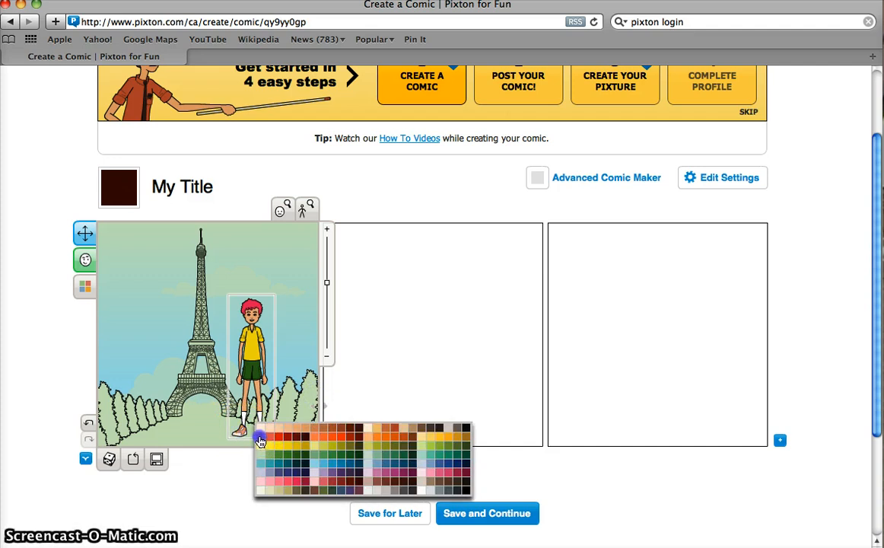
{"action": "left_click", "coordinate": [259, 441]}
Step: Try other skin colors on the boy and deselect him
{"action": "left_click", "coordinate": [260, 399]}
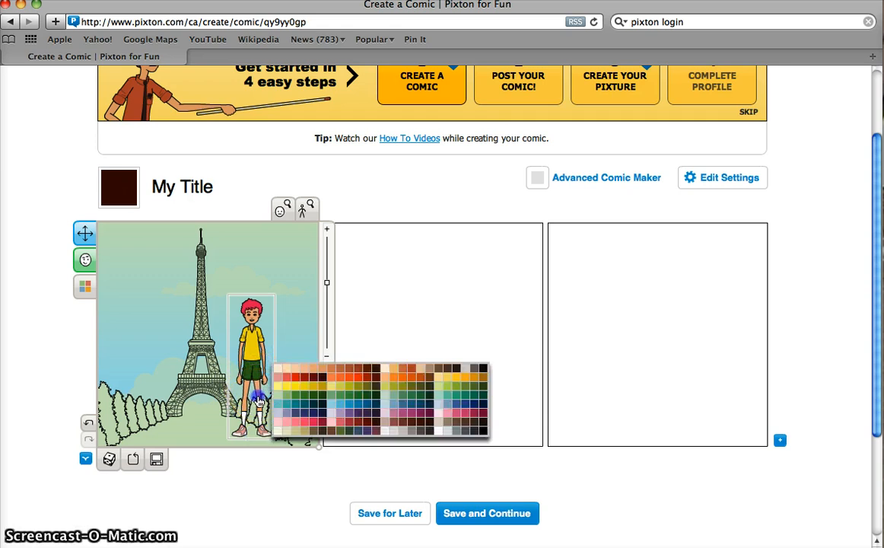
{"action": "left_click_drag", "start_coordinate": [259, 399], "coordinate": [293, 387]}
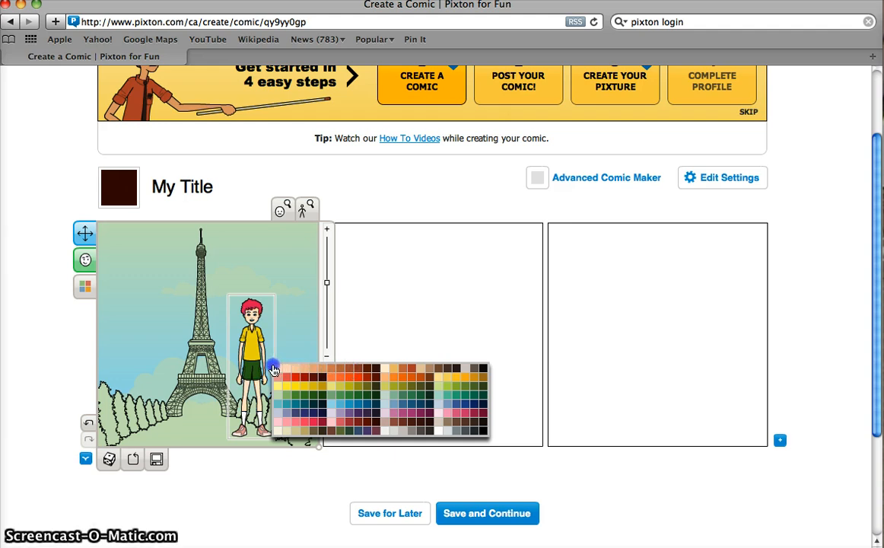
{"action": "left_click", "coordinate": [313, 376]}
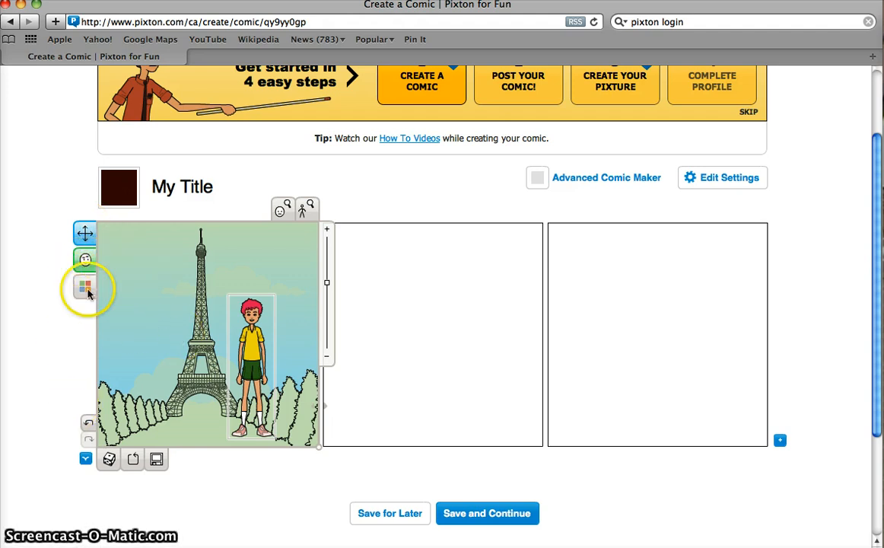
{"action": "left_click", "coordinate": [247, 392]}
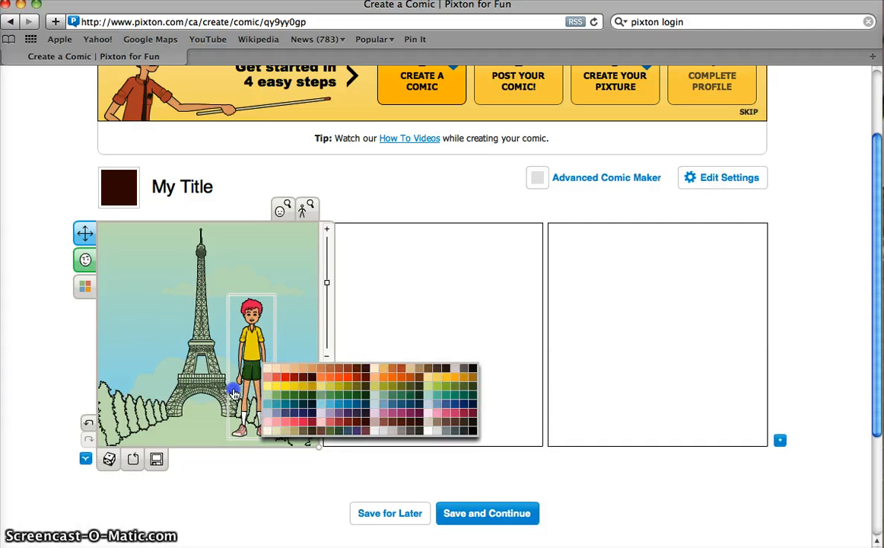
{"action": "left_click", "coordinate": [219, 440]}
{"action": "left_click", "coordinate": [219, 313]}
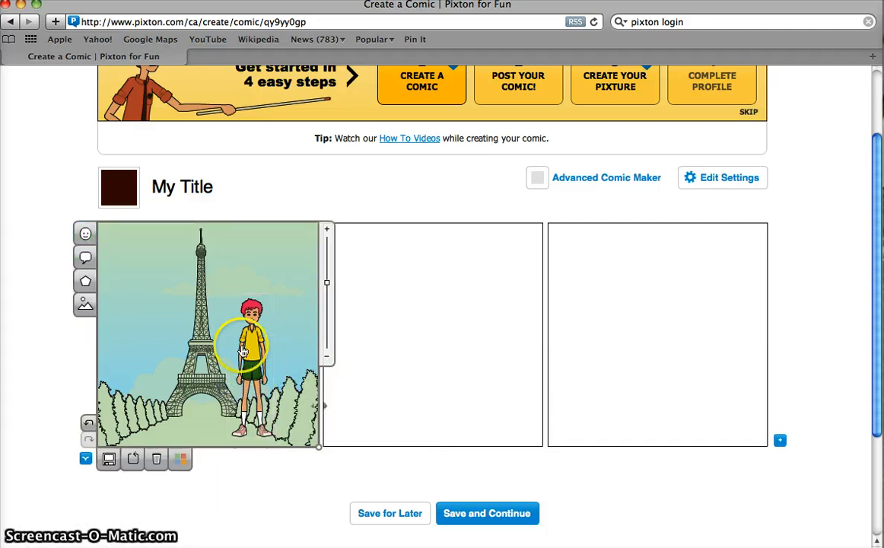
{"action": "left_click", "coordinate": [39, 363]}
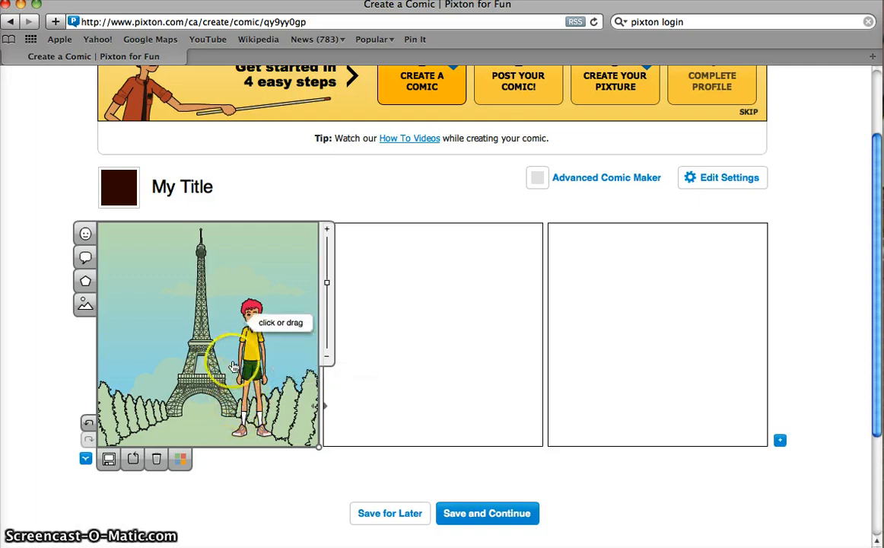
Step: Pose the boy with both lower legs bent backward and both arms raised outward at his sides
{"action": "left_click", "coordinate": [244, 408]}
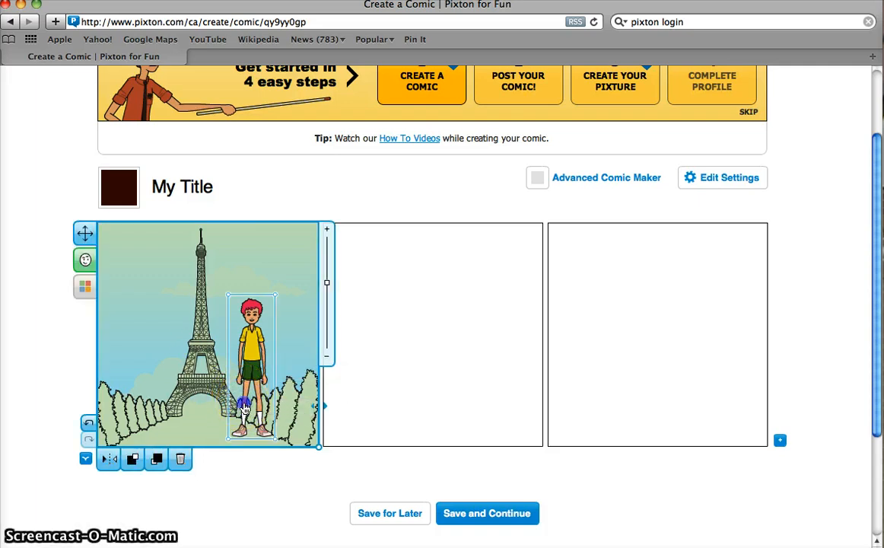
{"action": "left_click", "coordinate": [243, 409]}
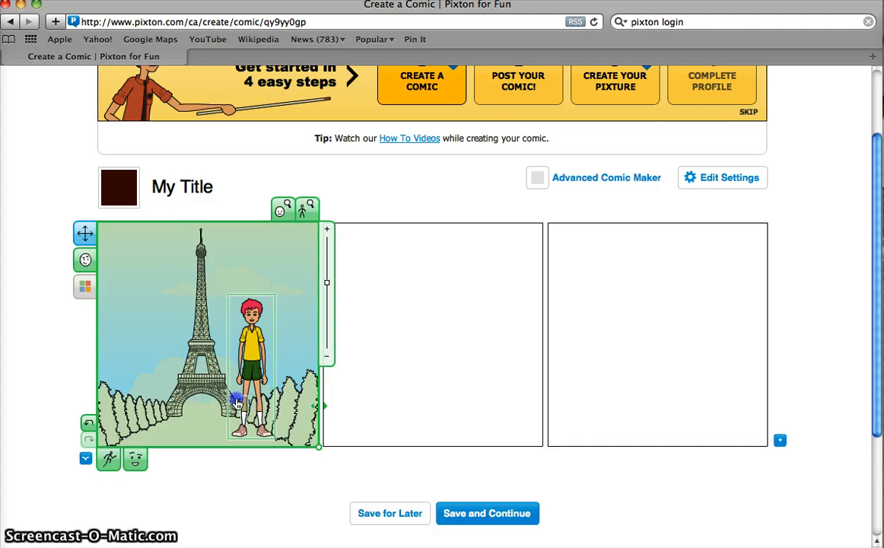
{"action": "mouse_move", "coordinate": [236, 403]}
{"action": "left_mouse_down"}
{"action": "mouse_move", "coordinate": [232, 415]}
{"action": "mouse_move", "coordinate": [221, 399]}
{"action": "left_mouse_up"}
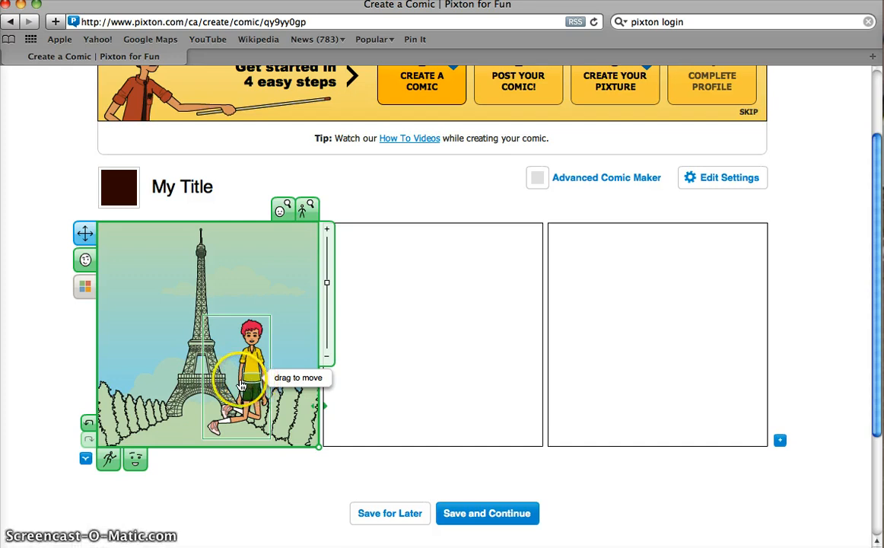
{"action": "left_click_drag", "start_coordinate": [240, 384], "coordinate": [217, 355]}
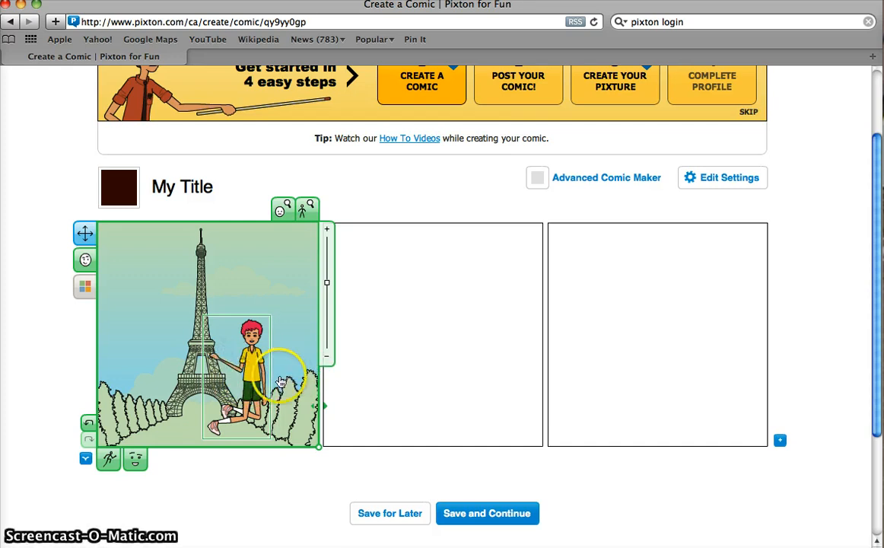
{"action": "left_click_drag", "start_coordinate": [267, 387], "coordinate": [292, 337]}
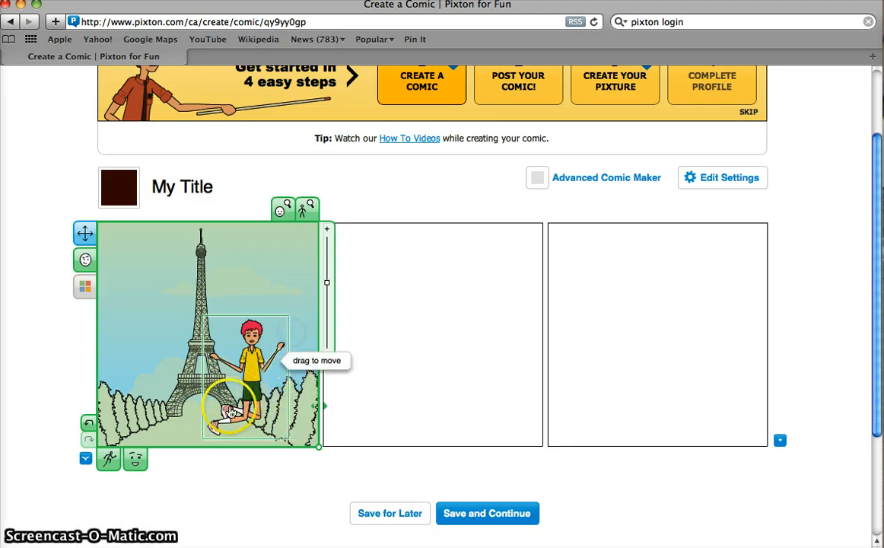
{"action": "left_click_drag", "start_coordinate": [225, 423], "coordinate": [214, 415]}
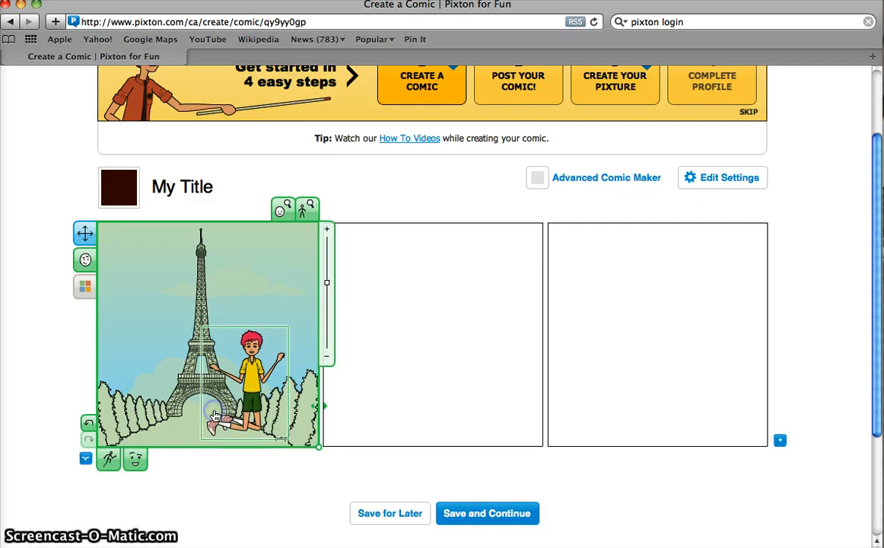
Step: Move the posed boy up and slightly right so he appears to jump above the ground, and deselect him
{"action": "left_click", "coordinate": [246, 309]}
{"action": "left_click_drag", "start_coordinate": [266, 378], "coordinate": [273, 332]}
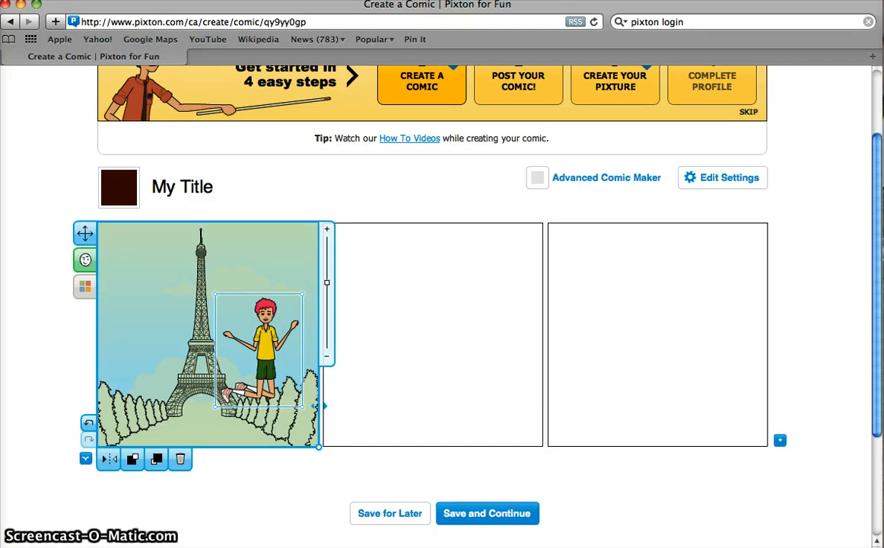
{"action": "left_click", "coordinate": [51, 335]}
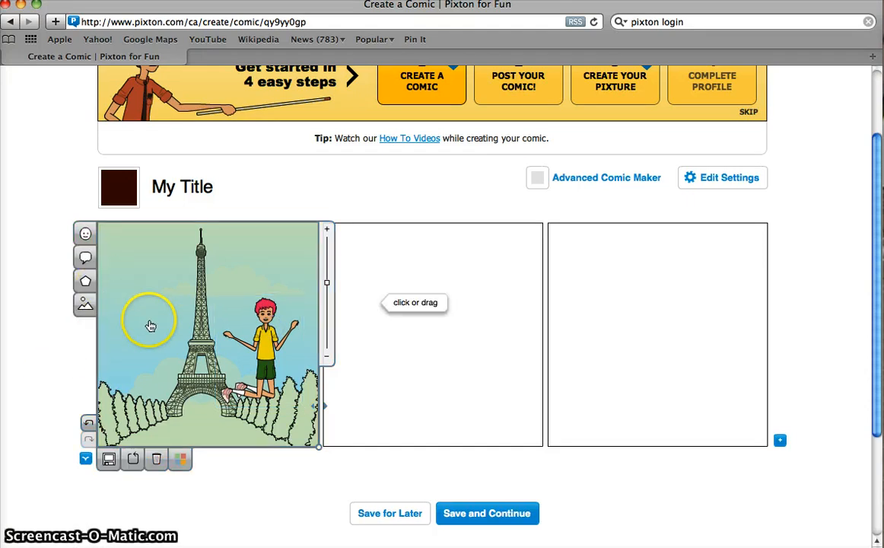
Step: Add a groundhog prop to the first panel and place it on the ground among the trees left of the Eiffel Tower
{"action": "left_click", "coordinate": [87, 281]}
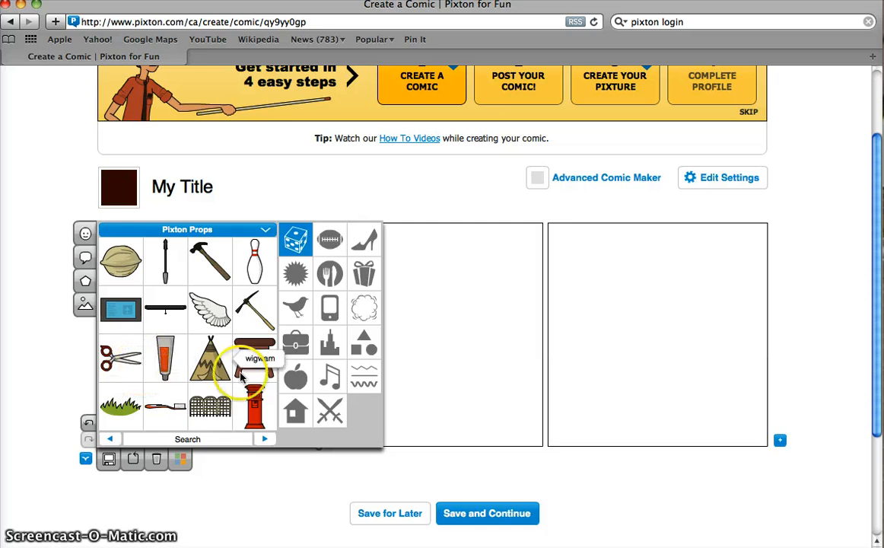
{"action": "left_click", "coordinate": [264, 440]}
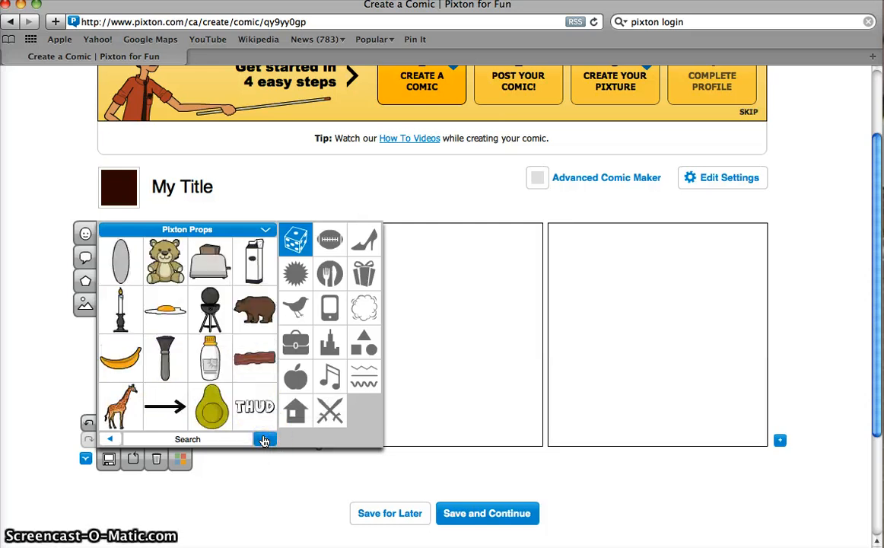
{"action": "left_click", "coordinate": [264, 439]}
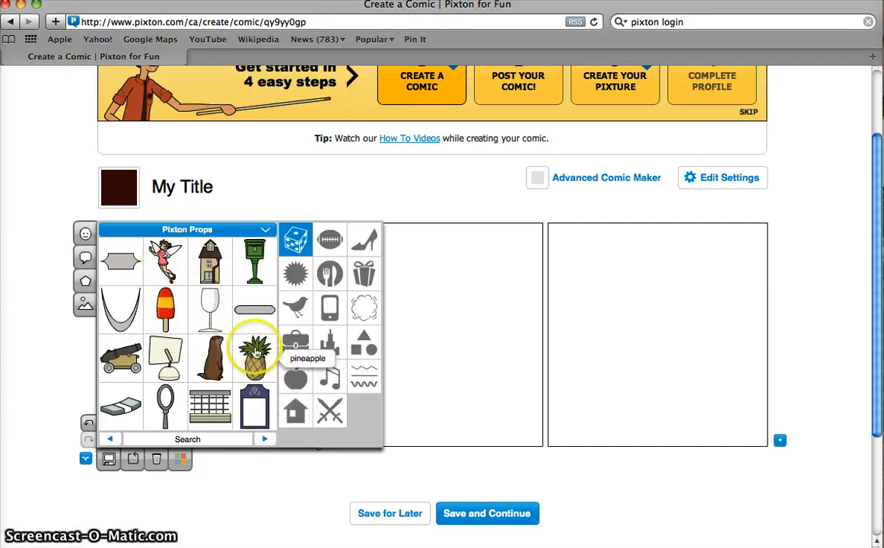
{"action": "left_click", "coordinate": [215, 357]}
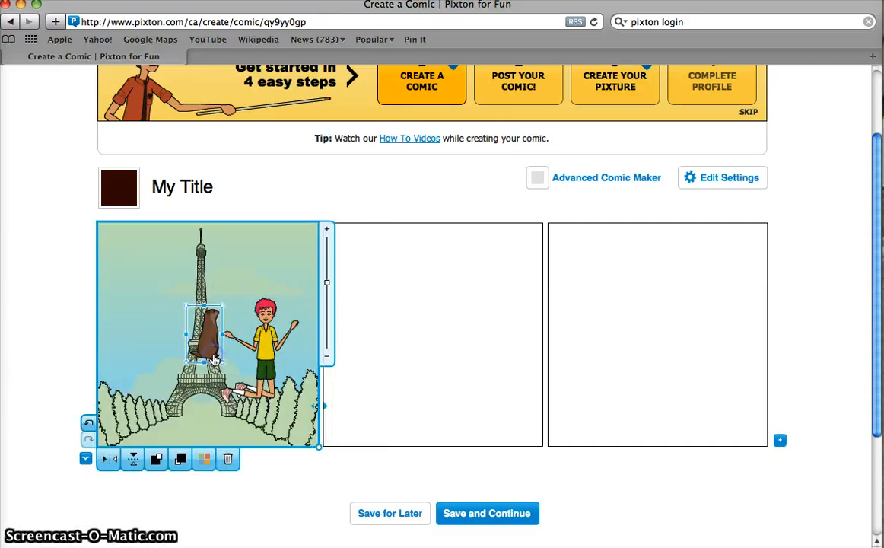
{"action": "left_click_drag", "start_coordinate": [213, 348], "coordinate": [146, 426]}
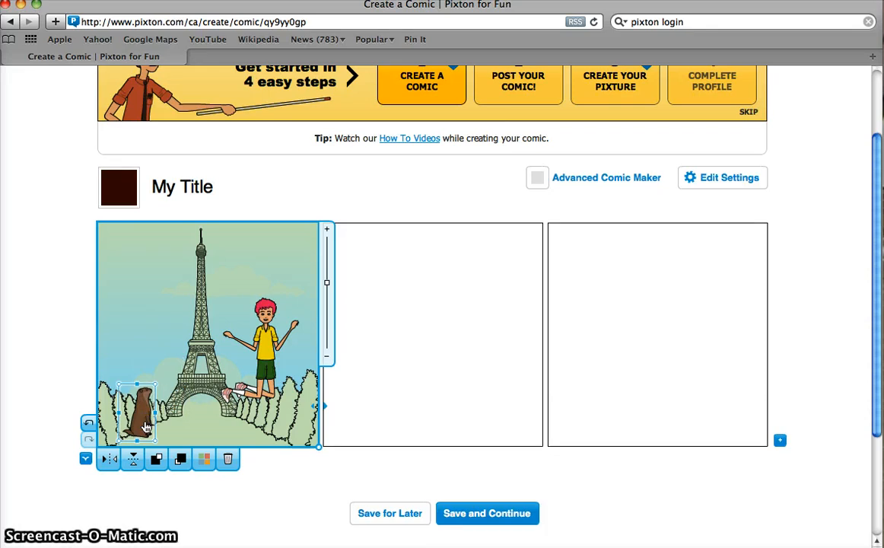
{"action": "left_click", "coordinate": [44, 355]}
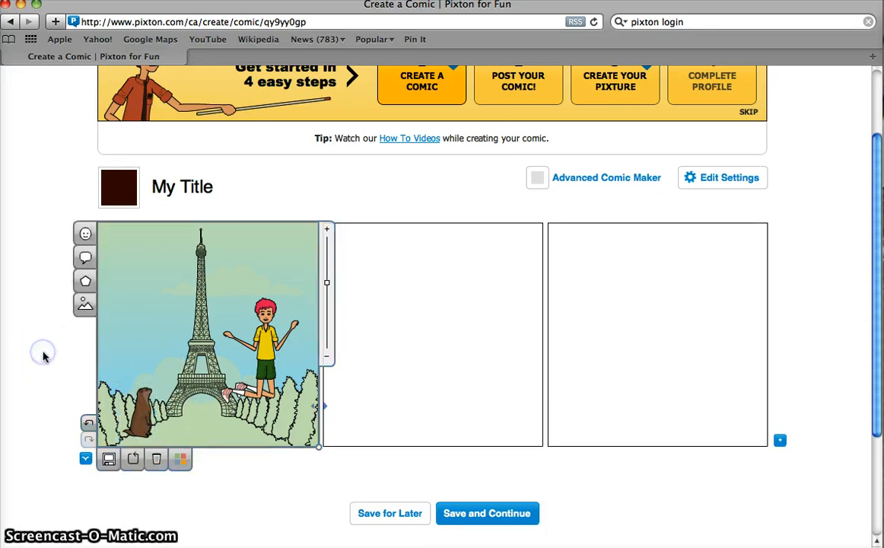
Step: Add a speech bubble above the boy reading "I love visiting Paris with my pet groundhog!"
{"action": "left_click", "coordinate": [86, 257]}
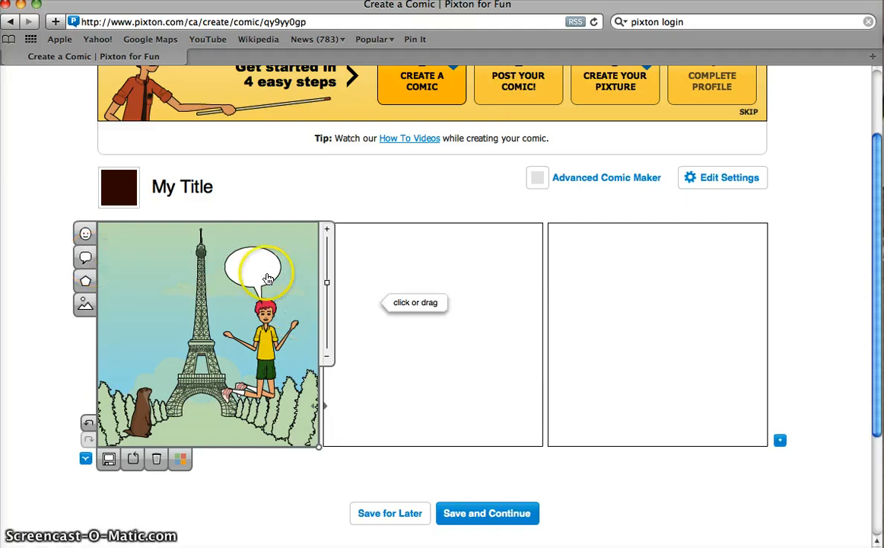
{"action": "left_click_drag", "start_coordinate": [252, 275], "coordinate": [271, 267]}
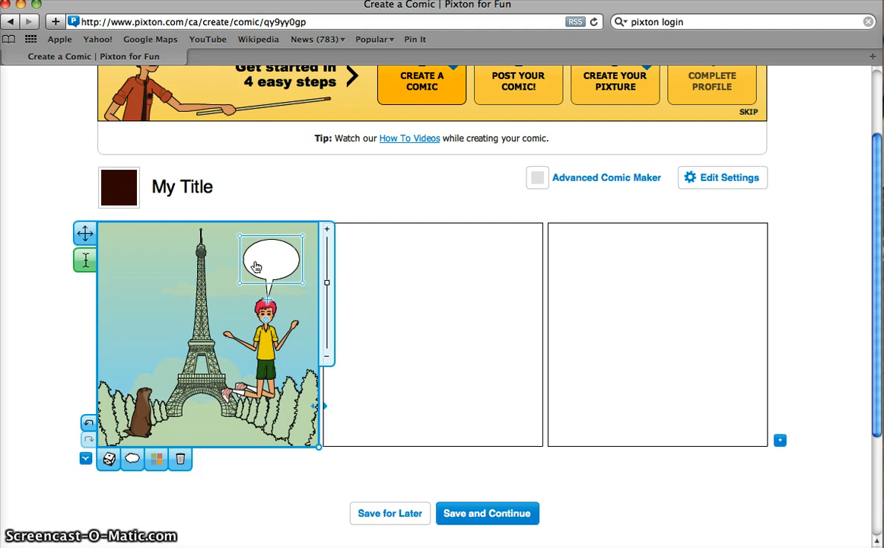
{"action": "left_click", "coordinate": [264, 263]}
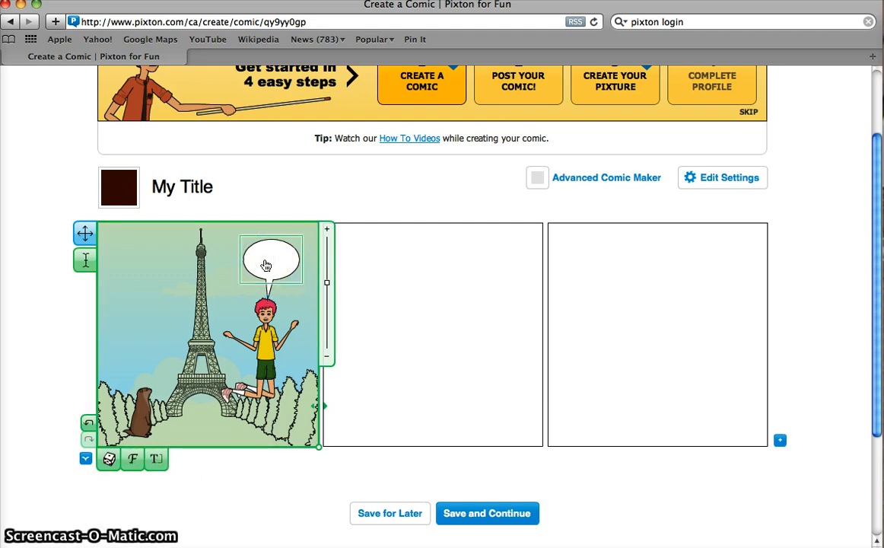
{"action": "type", "text": "I"}
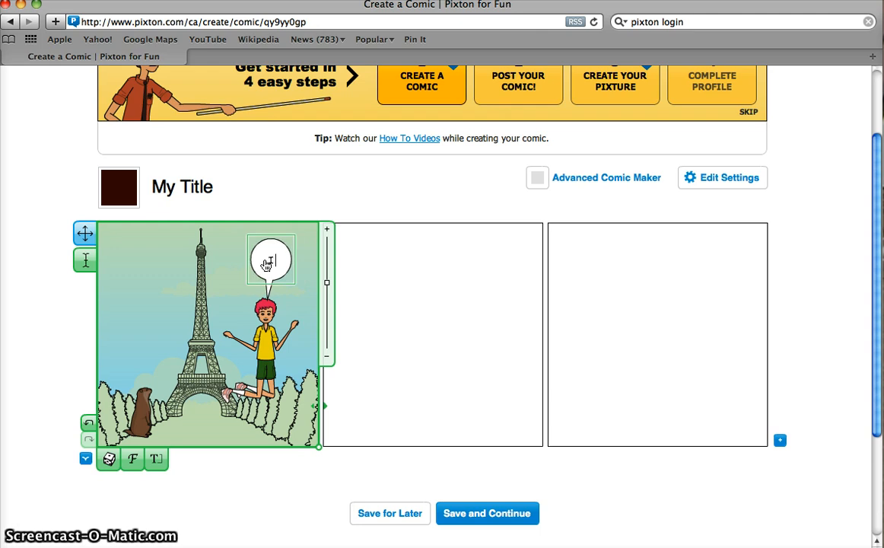
{"action": "type", "text": " love v"}
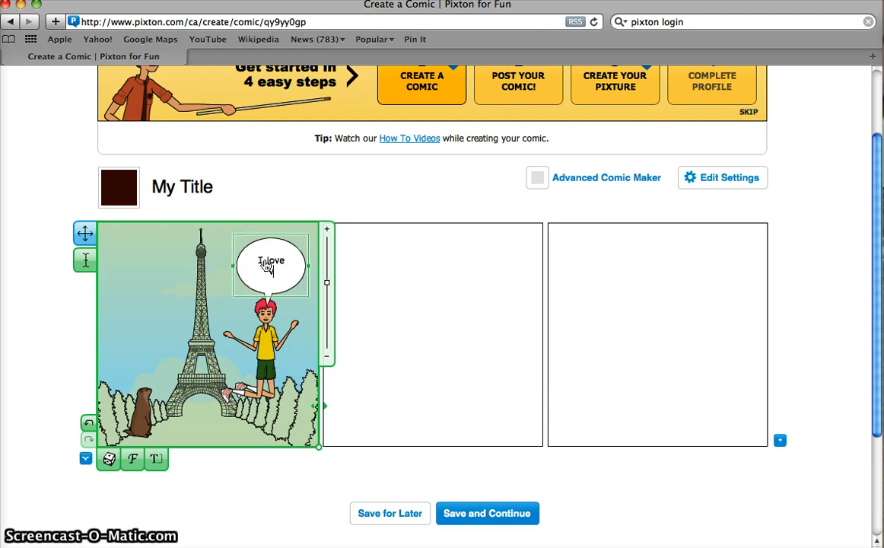
{"action": "type", "text": "i"}
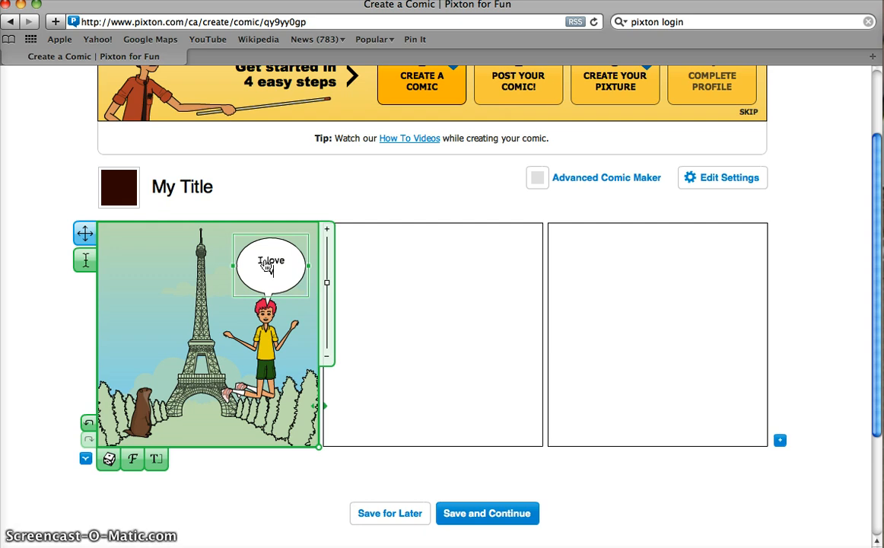
{"action": "type", "text": "sit"}
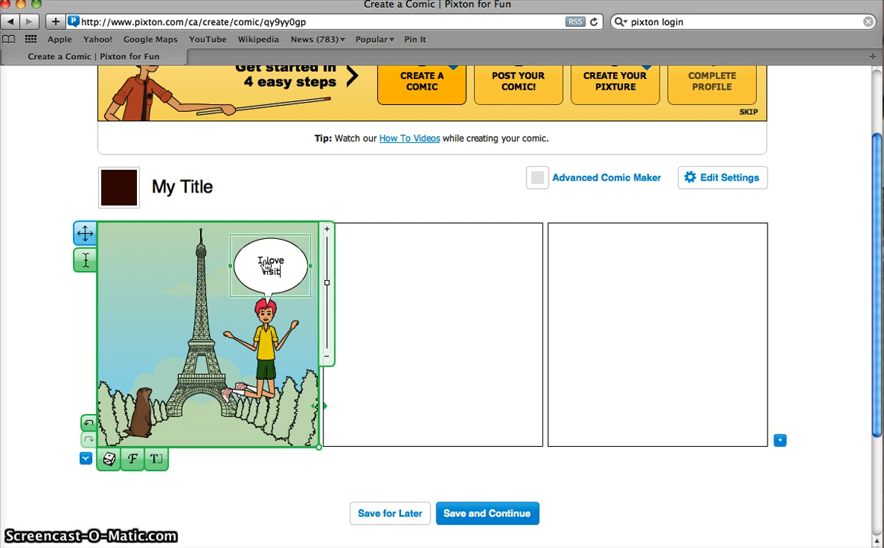
{"action": "type", "text": "ing Pa"}
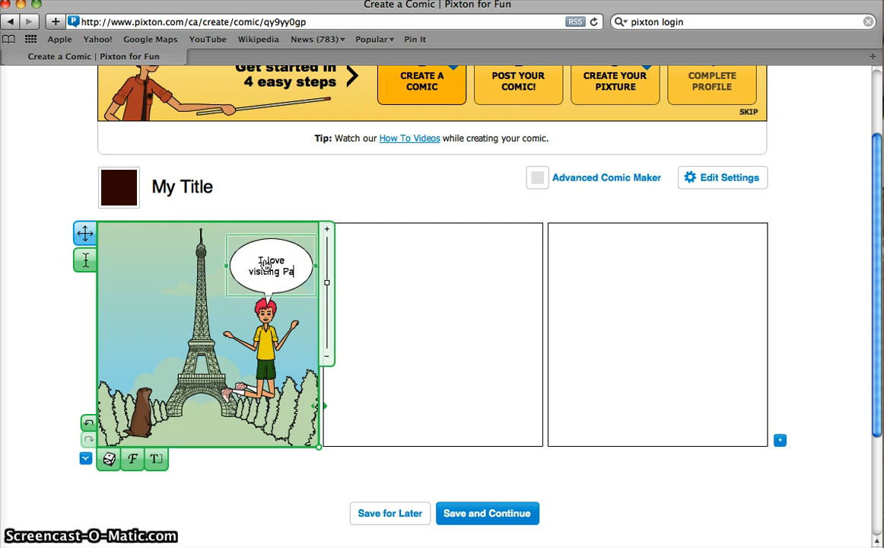
{"action": "type", "text": "ris with "}
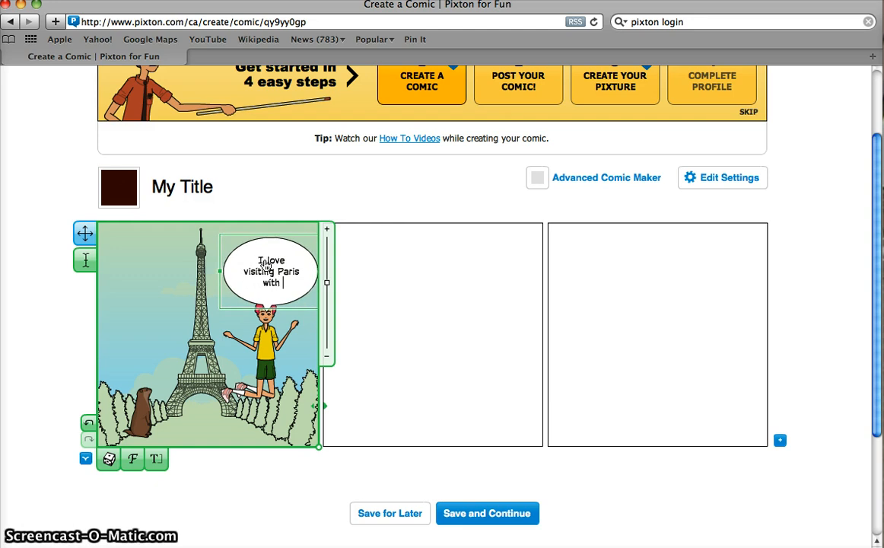
{"action": "type", "text": "my pet"}
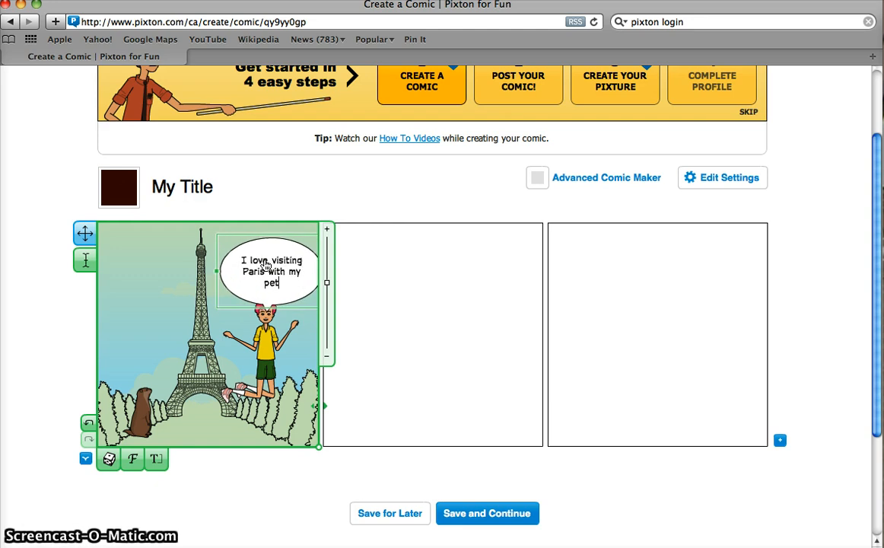
{"action": "type", "text": " ground"}
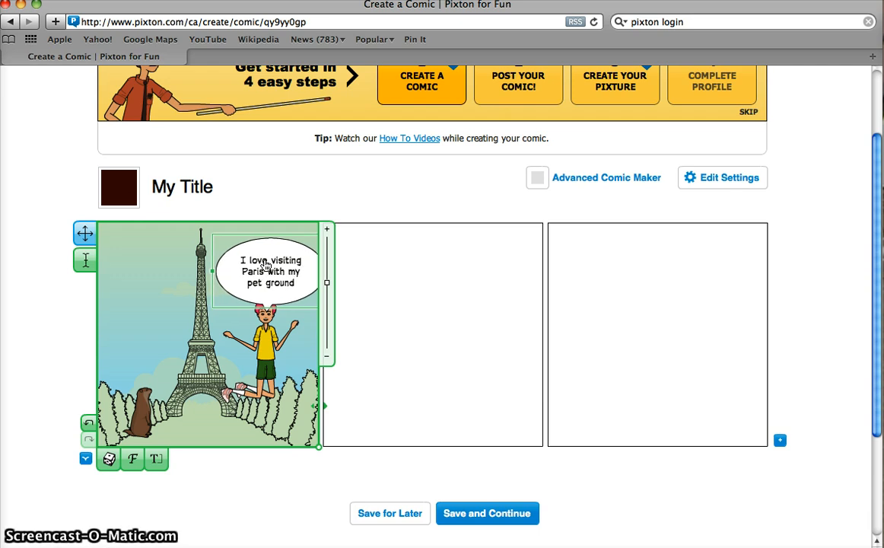
{"action": "type", "text": "h"}
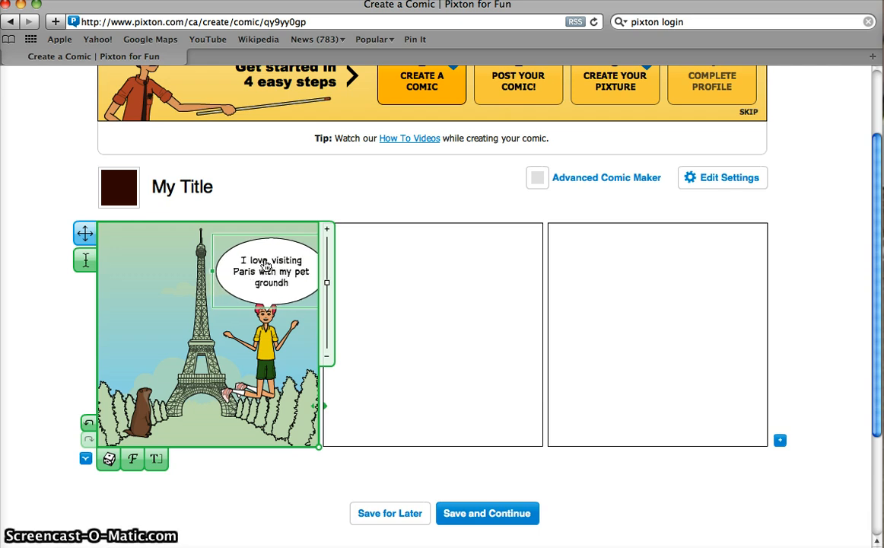
{"action": "type", "text": "og!"}
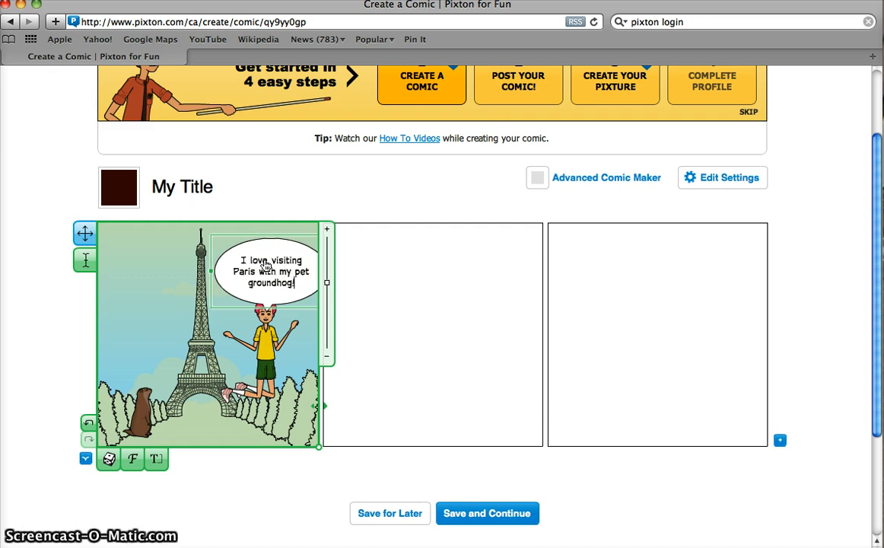
{"action": "left_click", "coordinate": [68, 317]}
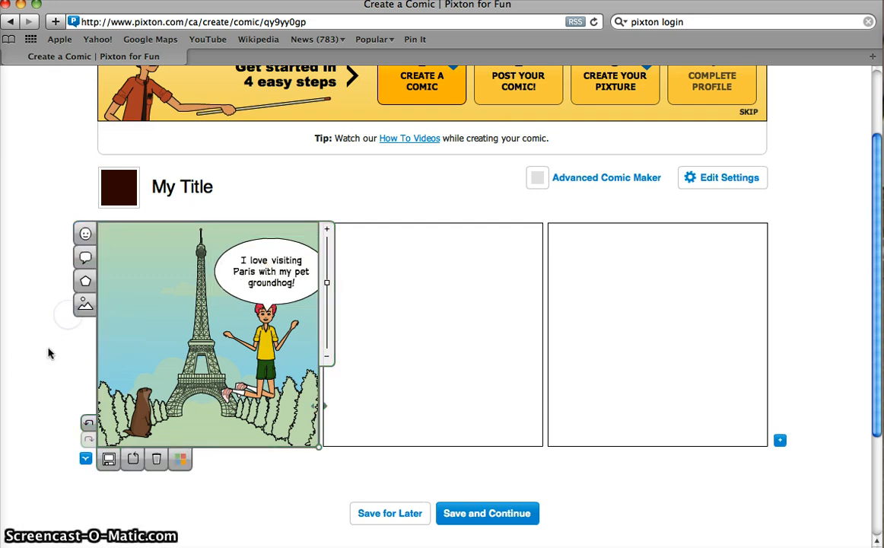
Step: Move the boy's speech bubble to his left, over the Eiffel Tower, so it fits inside the panel
{"action": "left_click", "coordinate": [271, 274]}
{"action": "left_click_drag", "start_coordinate": [270, 274], "coordinate": [197, 305]}
{"action": "left_click", "coordinate": [214, 391]}
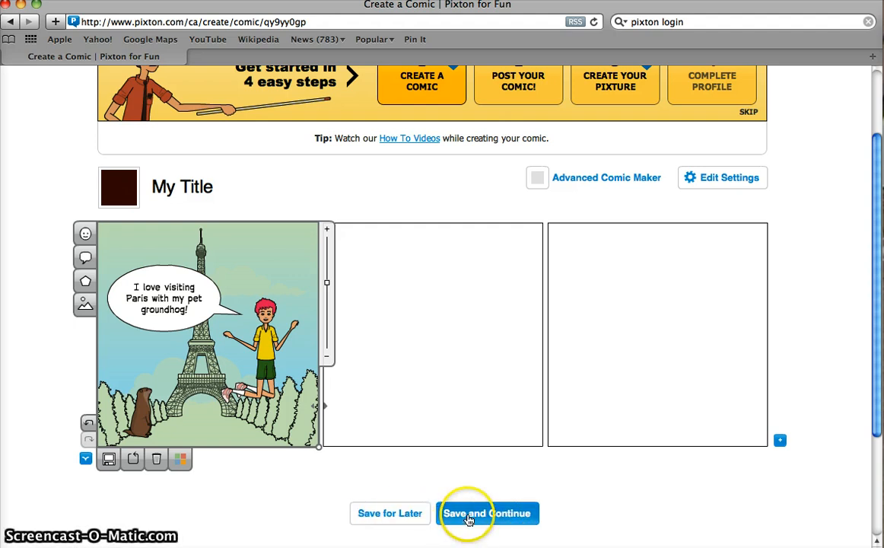
Step: Save the comic for later and reopen "My Title" from the in-progress comics
{"action": "left_click", "coordinate": [408, 517]}
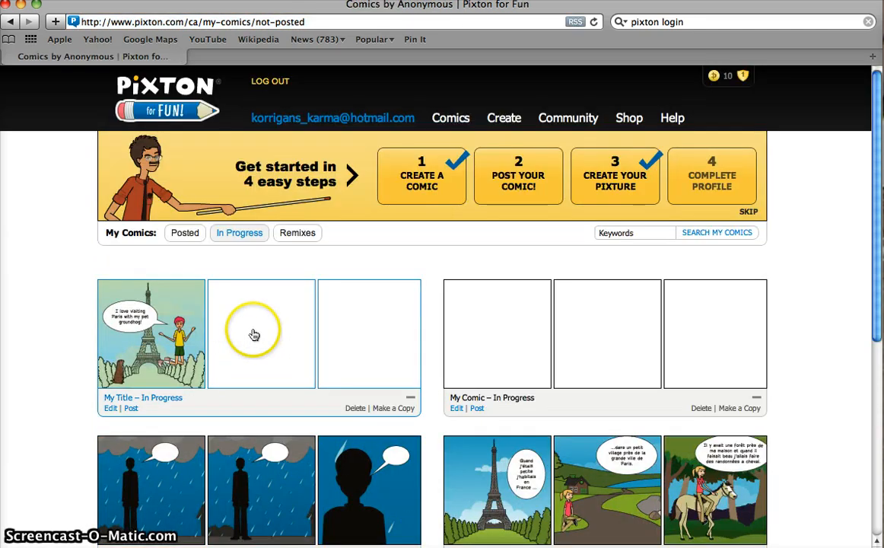
{"action": "scroll", "coordinate": [554, 339], "scroll_direction": "down", "scroll_amount": 4}
{"action": "scroll", "coordinate": [559, 342], "scroll_direction": "down", "scroll_amount": 3}
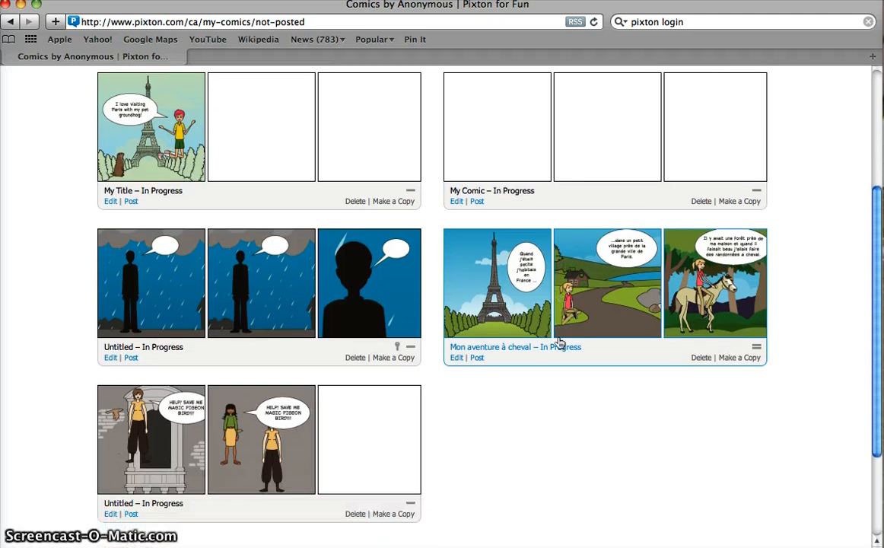
{"action": "scroll", "coordinate": [559, 342], "scroll_direction": "up", "scroll_amount": 5}
{"action": "left_click", "coordinate": [196, 282]}
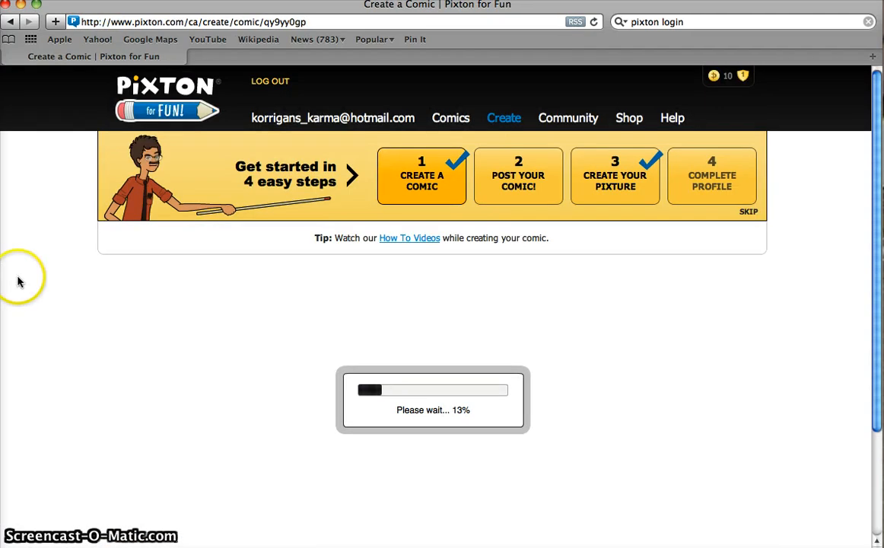
{"action": "scroll", "coordinate": [18, 280], "scroll_direction": "down", "scroll_amount": 2}
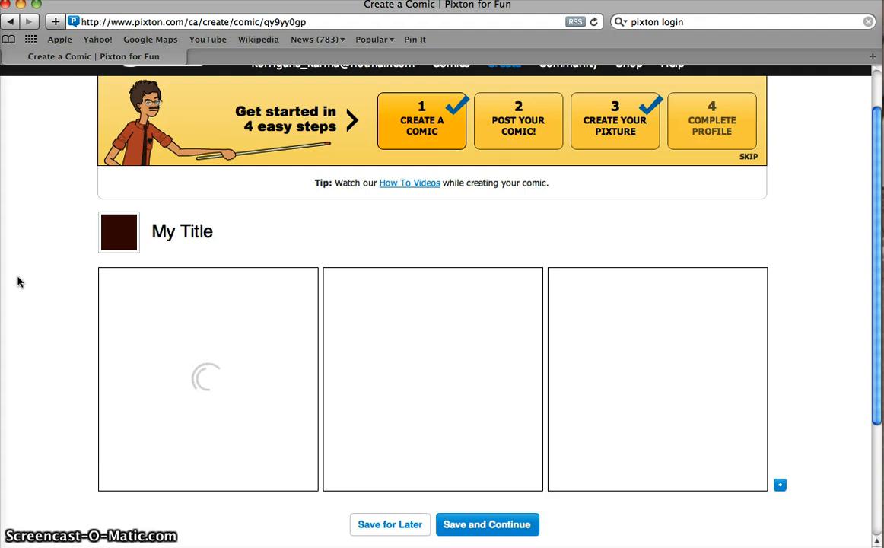
{"action": "scroll", "coordinate": [19, 282], "scroll_direction": "down", "scroll_amount": 2}
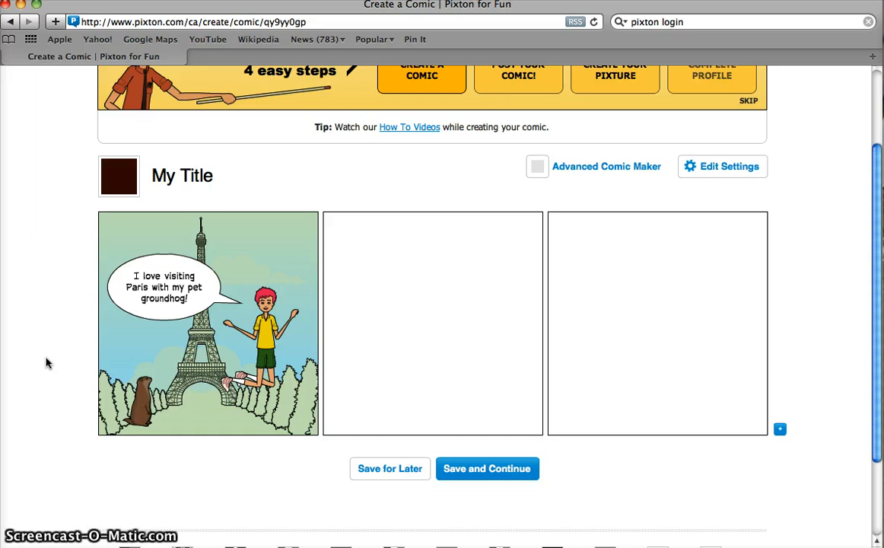
Step: Capture a screenshot of the area covering the comic's three panels
{"action": "key", "text": "super+shift+4"}
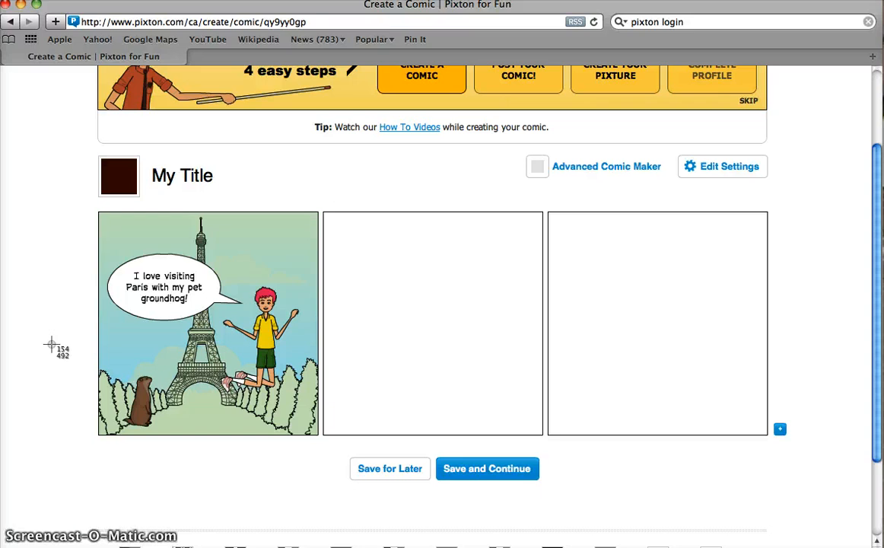
{"action": "key", "text": "Escape"}
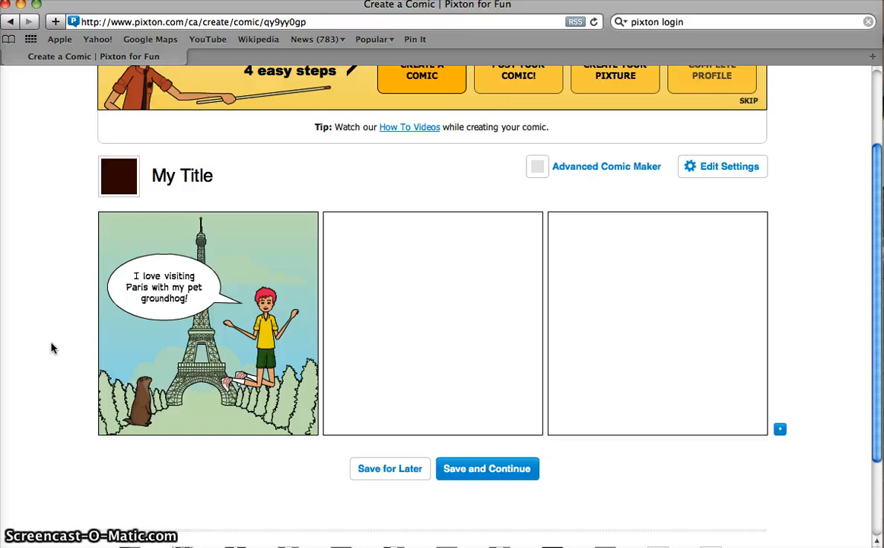
{"action": "key", "text": "super+shift+4"}
{"action": "left_click_drag", "start_coordinate": [96, 207], "coordinate": [770, 438]}
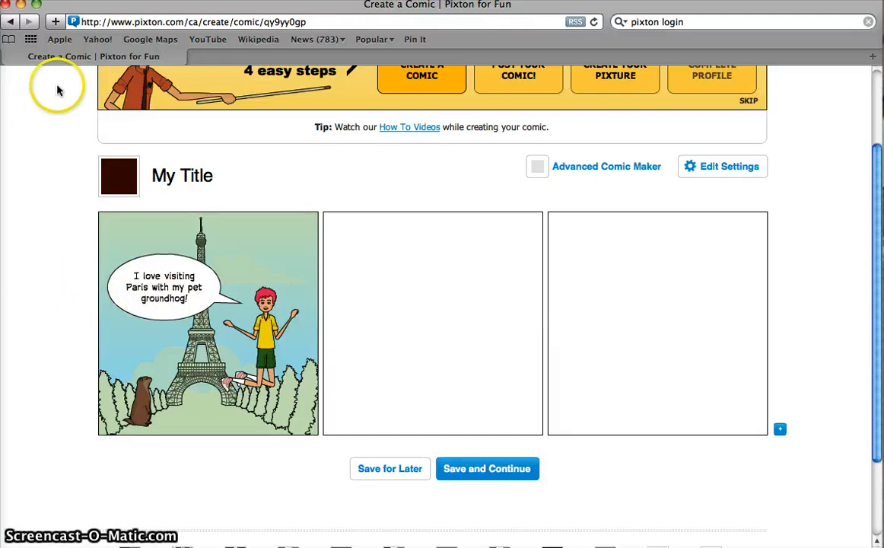
Step: Open "Mon aventure à cheval" from the in-progress comics and look through its panels
{"action": "left_click", "coordinate": [15, 25]}
{"action": "scroll", "coordinate": [258, 387], "scroll_direction": "down", "scroll_amount": 2}
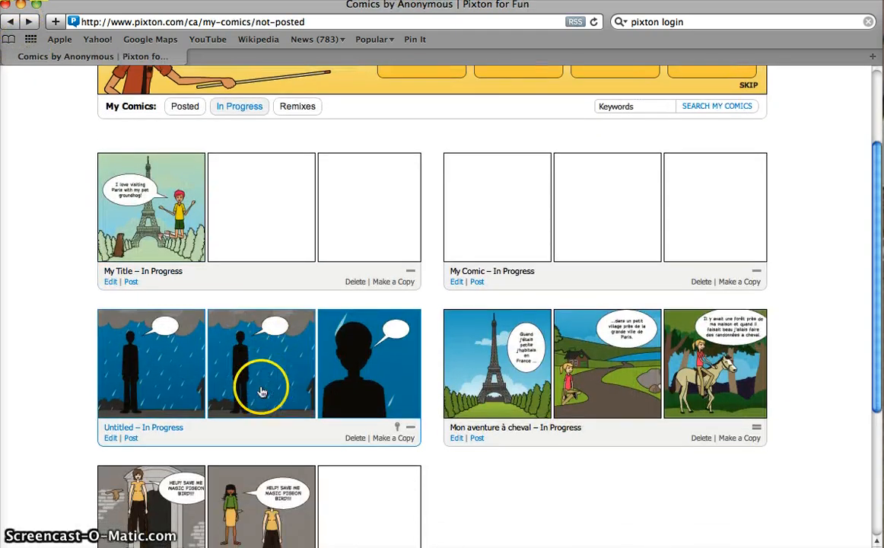
{"action": "left_click", "coordinate": [559, 323]}
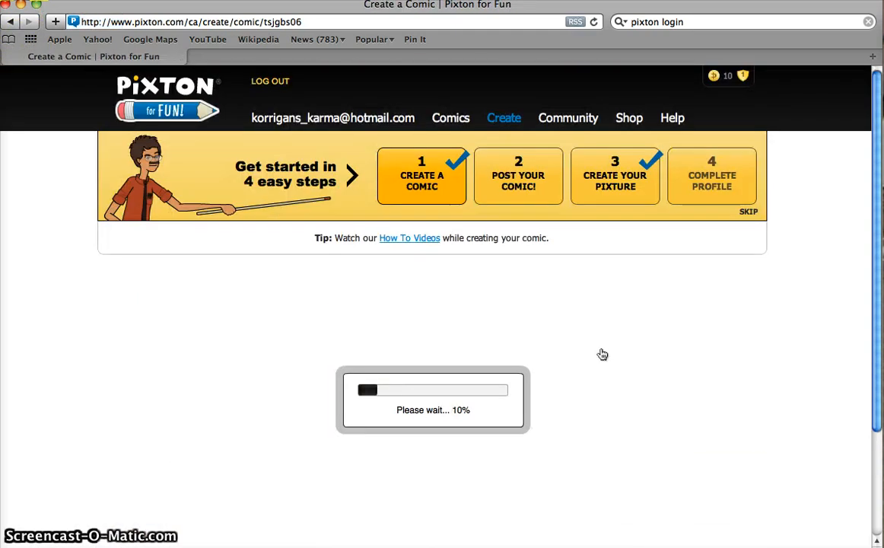
{"action": "scroll", "coordinate": [602, 354], "scroll_direction": "down", "scroll_amount": 3}
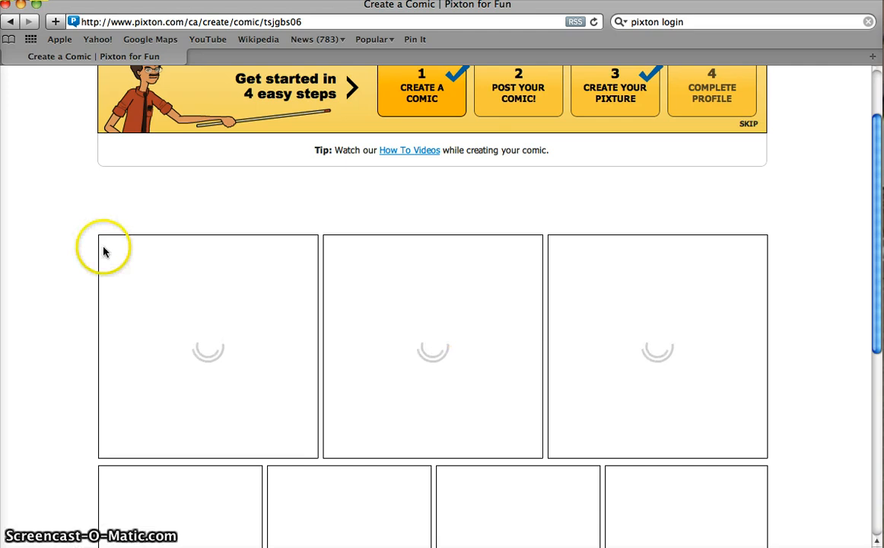
{"action": "scroll", "coordinate": [41, 275], "scroll_direction": "down", "scroll_amount": 3}
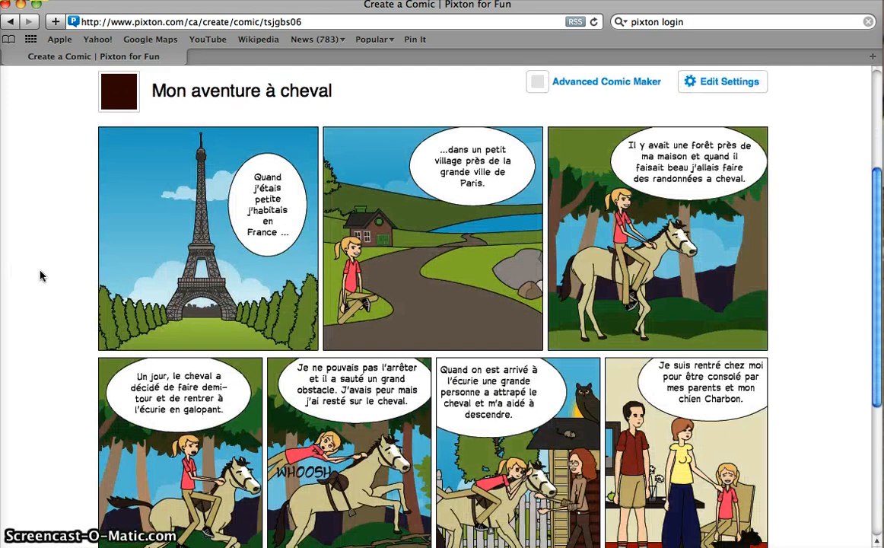
{"action": "scroll", "coordinate": [41, 275], "scroll_direction": "down", "scroll_amount": 1}
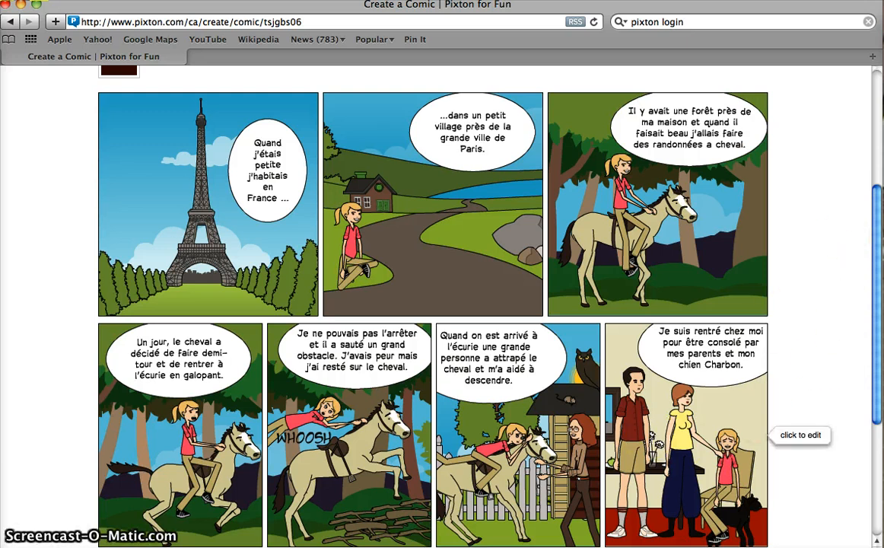
{"action": "scroll", "coordinate": [823, 202], "scroll_direction": "up", "scroll_amount": 2}
{"action": "scroll", "coordinate": [825, 206], "scroll_direction": "up", "scroll_amount": 2}
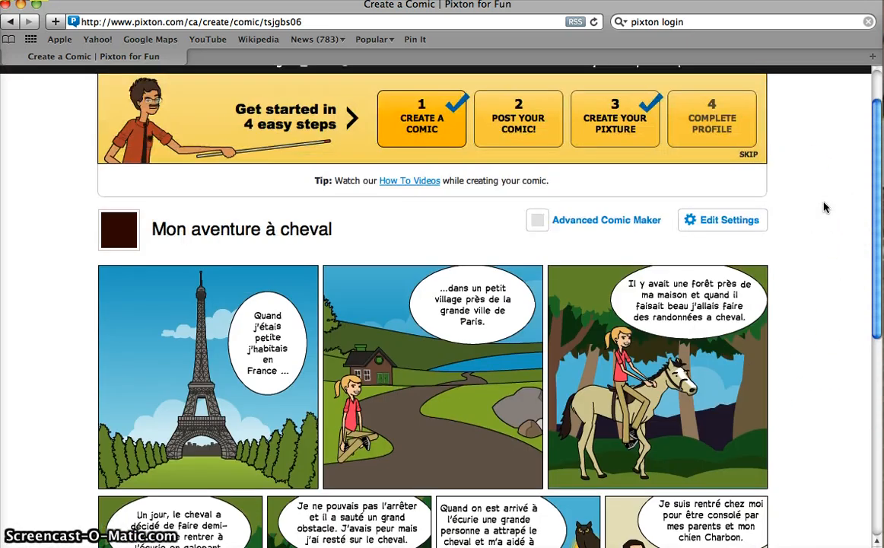
{"action": "scroll", "coordinate": [823, 206], "scroll_direction": "up", "scroll_amount": 1}
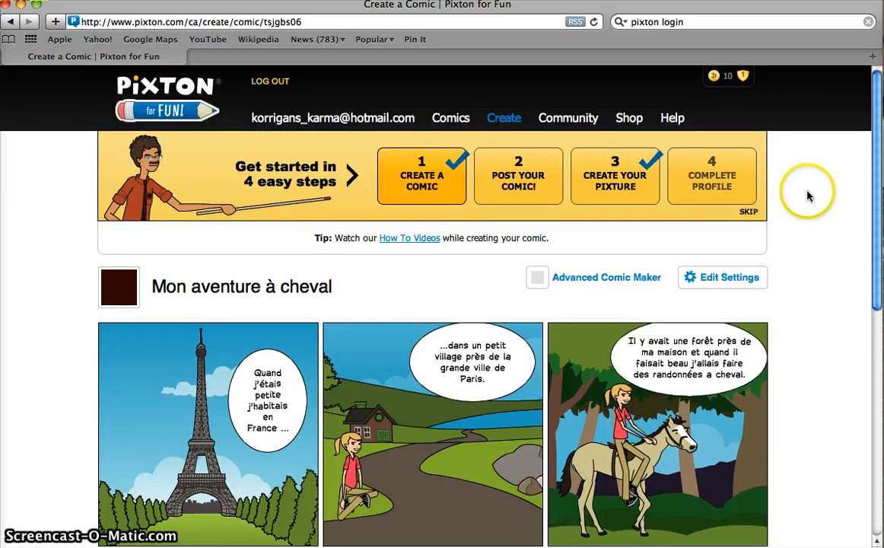
{"action": "scroll", "coordinate": [808, 196], "scroll_direction": "down", "scroll_amount": 2}
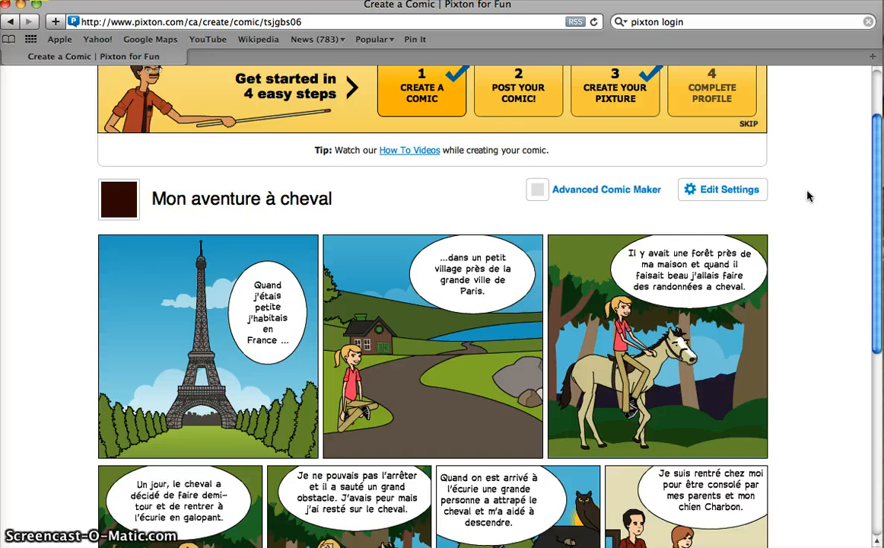